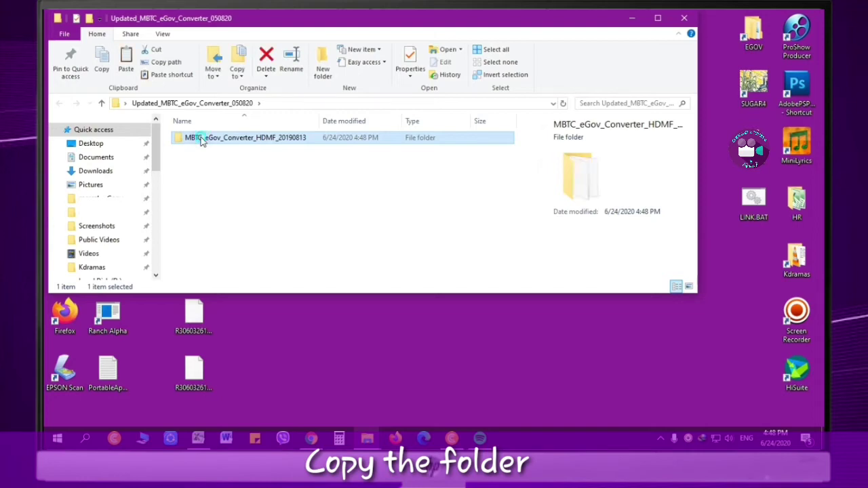
Step: Copy the MBTC_eGov_Converter_HDMF_20190813 folder into the METROBANK eGov folder on drive C
{"action": "right_click", "coordinate": [199, 139]}
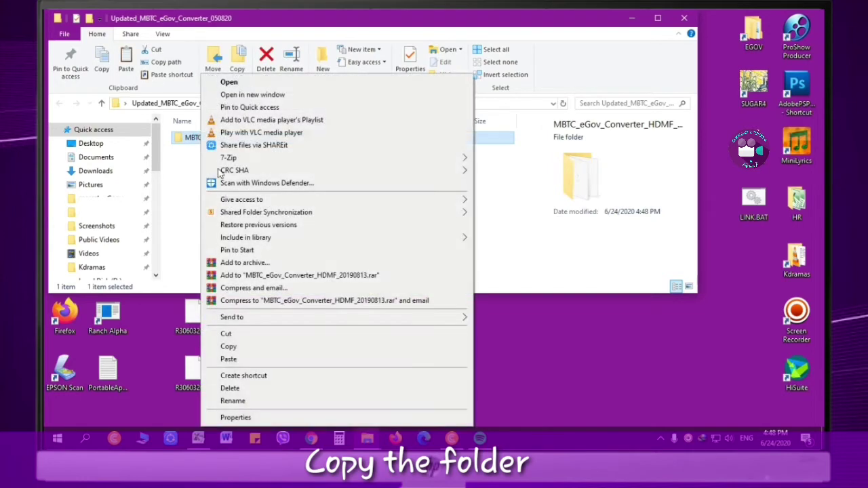
{"action": "left_click", "coordinate": [248, 349]}
{"action": "left_click", "coordinate": [684, 17]}
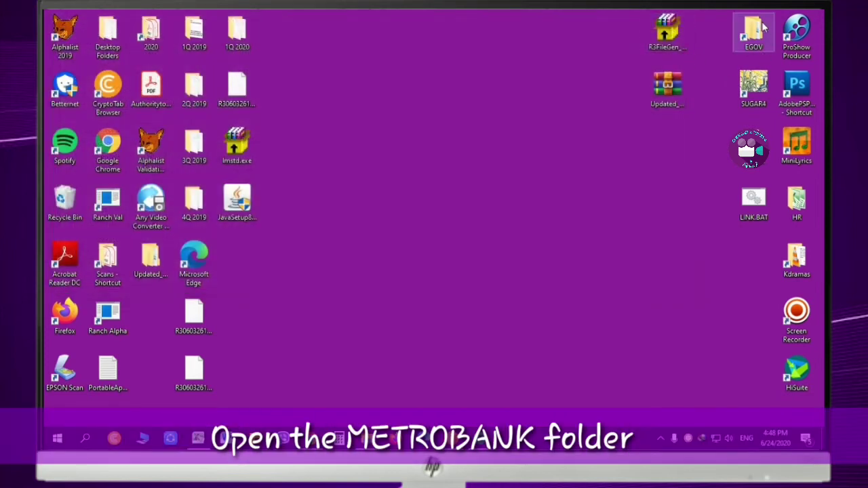
{"action": "double_click", "coordinate": [760, 26]}
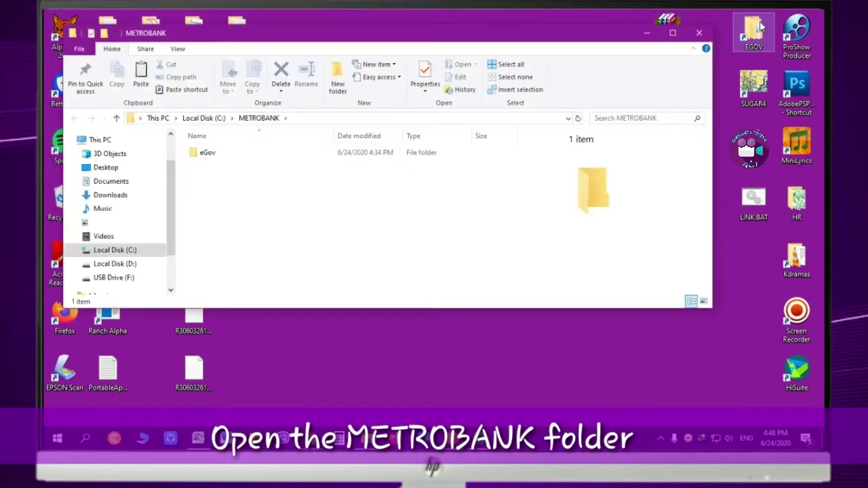
{"action": "double_click", "coordinate": [240, 158]}
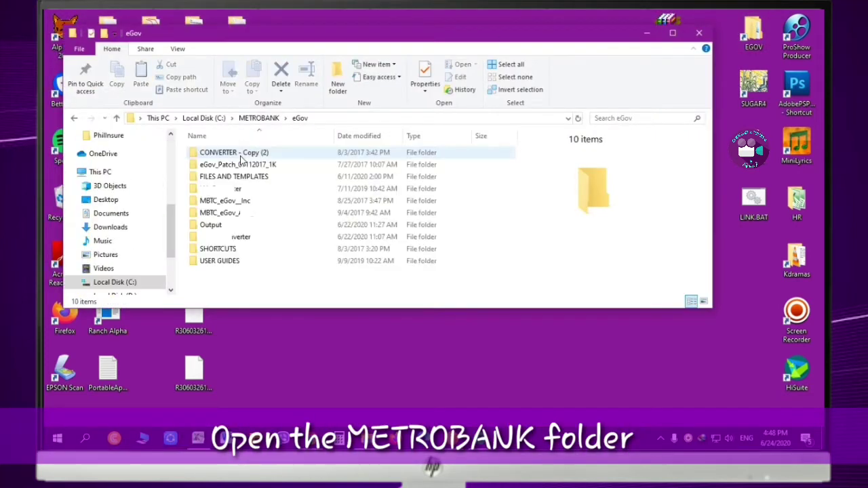
{"action": "right_click", "coordinate": [246, 288]}
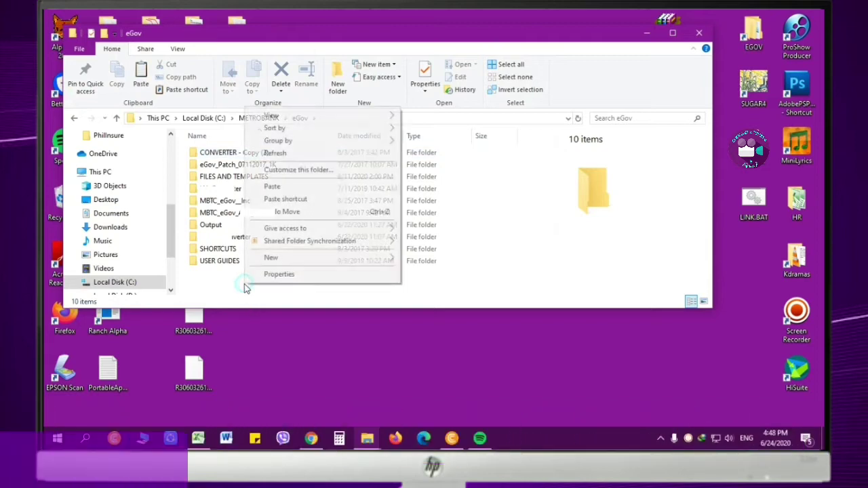
{"action": "left_click", "coordinate": [272, 186]}
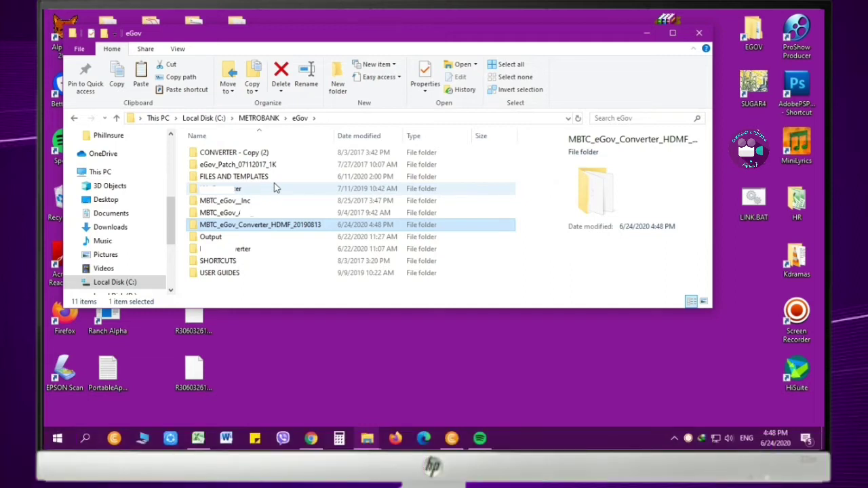
Step: Open the pasted MBTC_eGov_Converter_HDMF_20190813 folder and launch MBTC_eGov_Converter.exe
{"action": "left_click", "coordinate": [280, 273]}
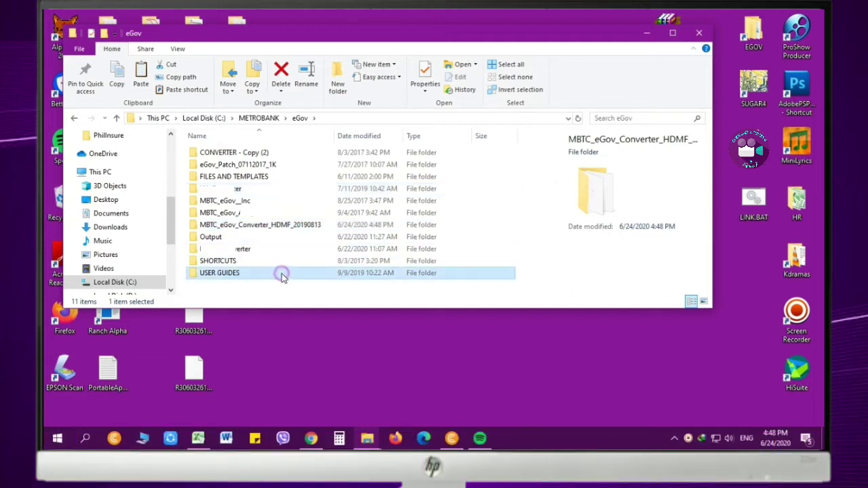
{"action": "left_click", "coordinate": [246, 228]}
{"action": "double_click", "coordinate": [246, 227]}
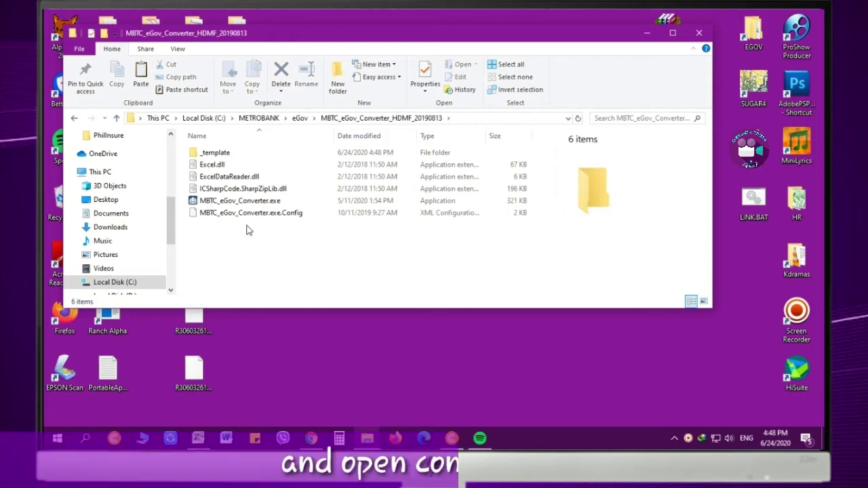
{"action": "left_click", "coordinate": [238, 202]}
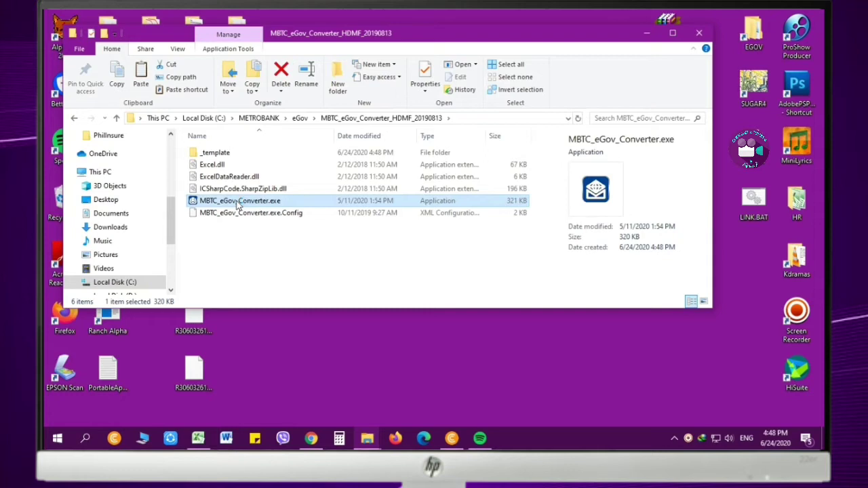
{"action": "double_click", "coordinate": [239, 202]}
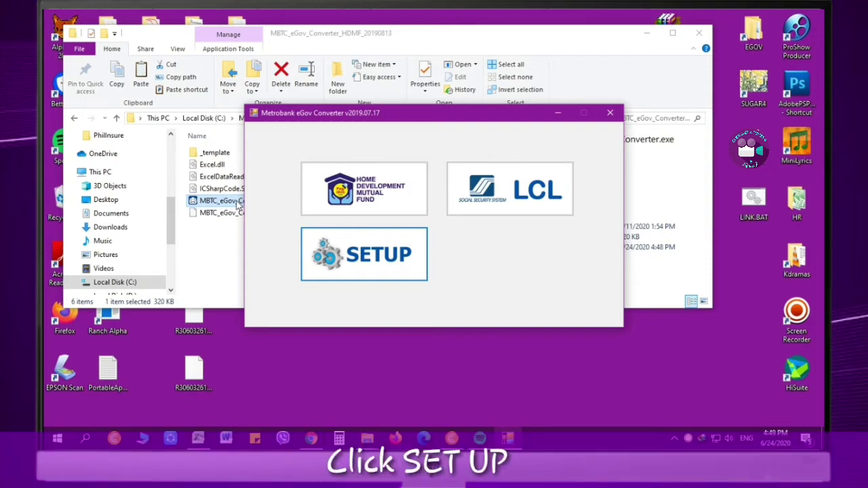
Step: Open the converter's setup and replace the placeholder company name and address with the company's own details
{"action": "left_click", "coordinate": [334, 253]}
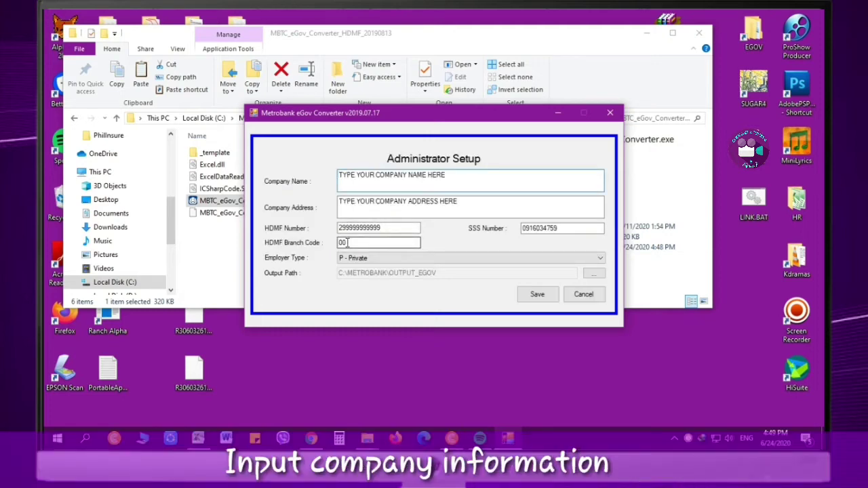
{"action": "left_click_drag", "start_coordinate": [339, 175], "coordinate": [451, 176]}
{"action": "key", "text": "BackSpace"}
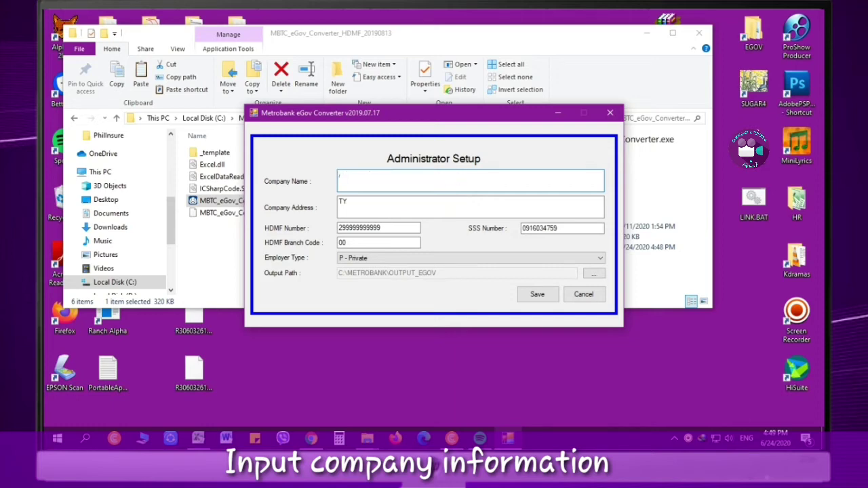
{"action": "key", "text": "Tab"}
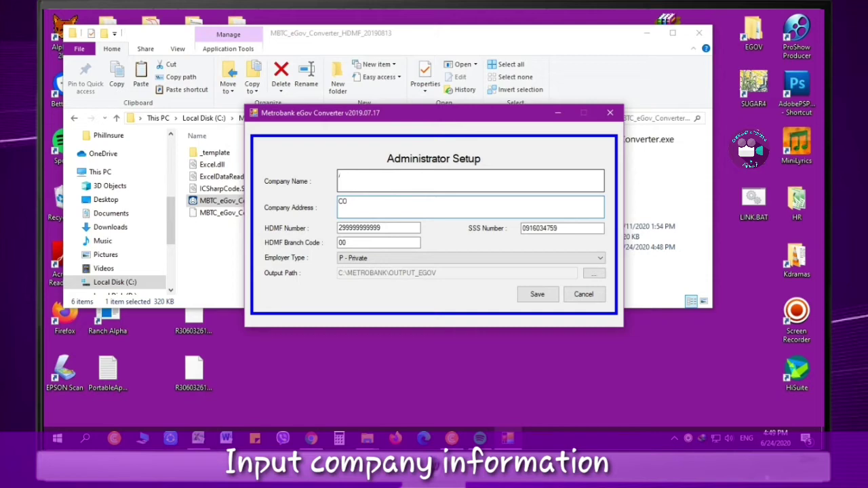
{"action": "key", "text": "Tab"}
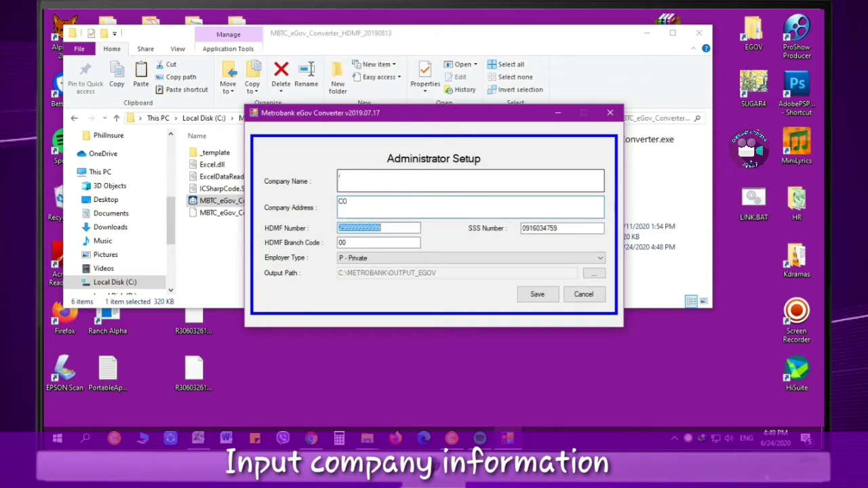
Step: Enter the company's HDMF number, HDMF branch code 70 and SSS number, and save the setup
{"action": "type", "text": "20"}
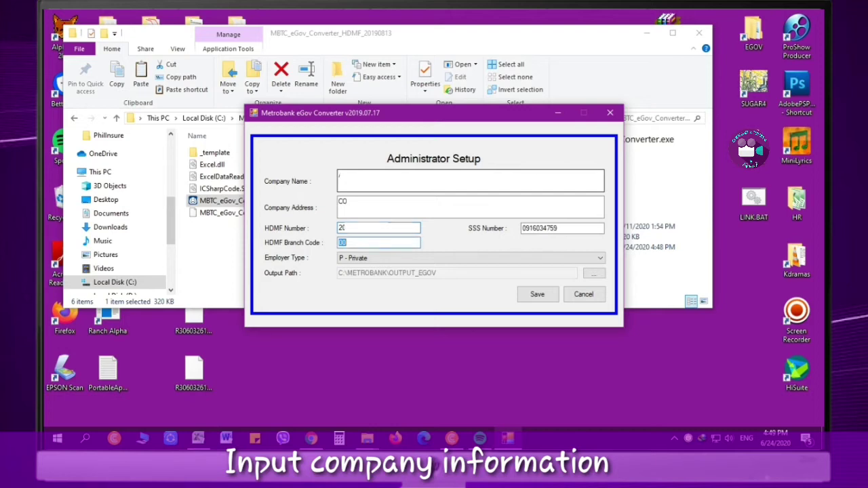
{"action": "double_click", "coordinate": [574, 229]}
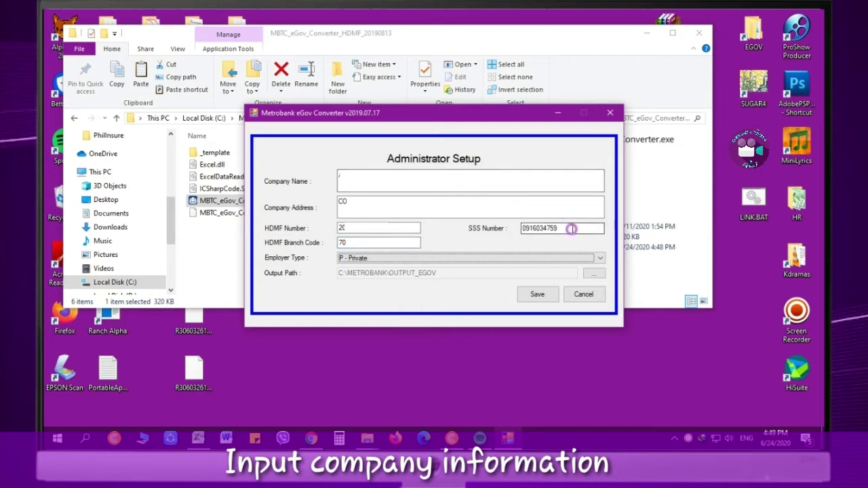
{"action": "type", "text": "0"}
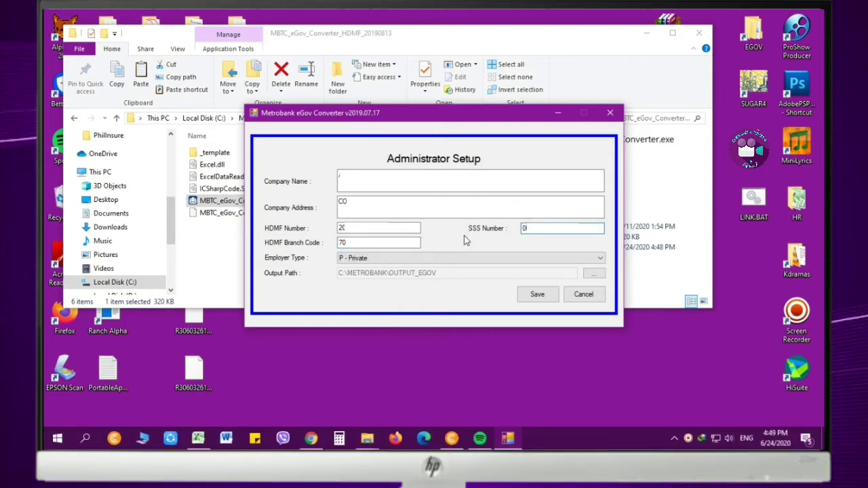
{"action": "left_click", "coordinate": [528, 301]}
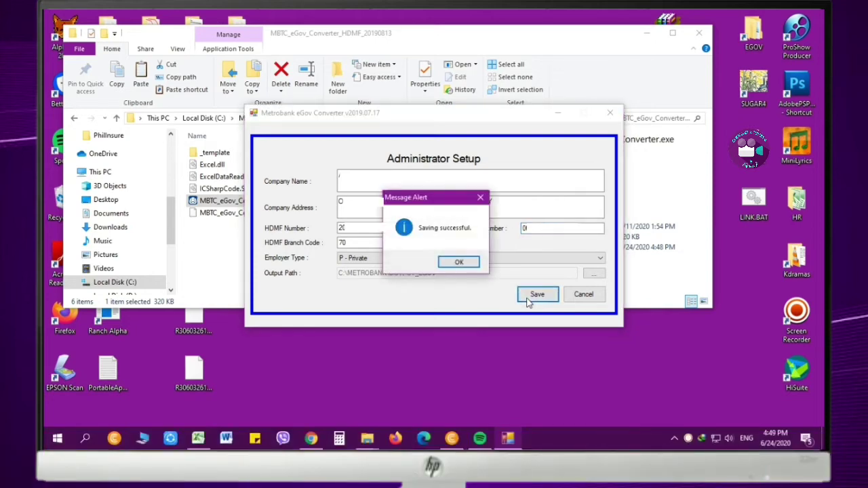
{"action": "left_click", "coordinate": [454, 263]}
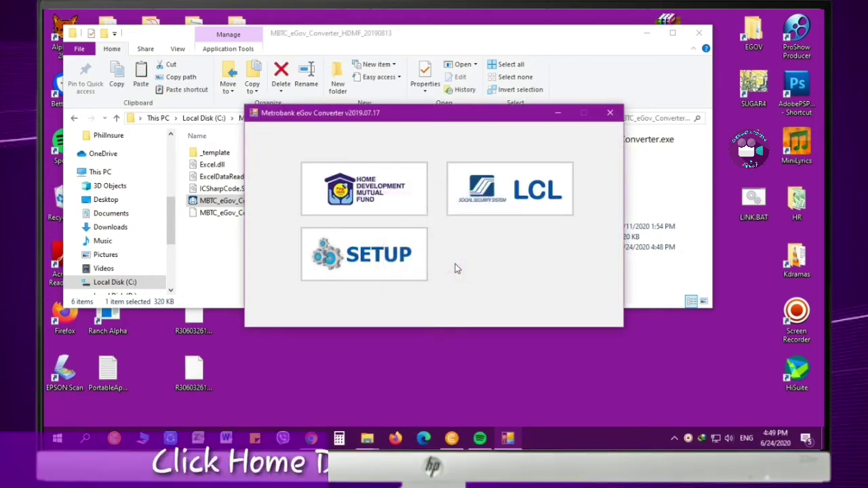
Step: Try to download the template from the Home Development Mutual Fund screen
{"action": "left_click", "coordinate": [373, 211]}
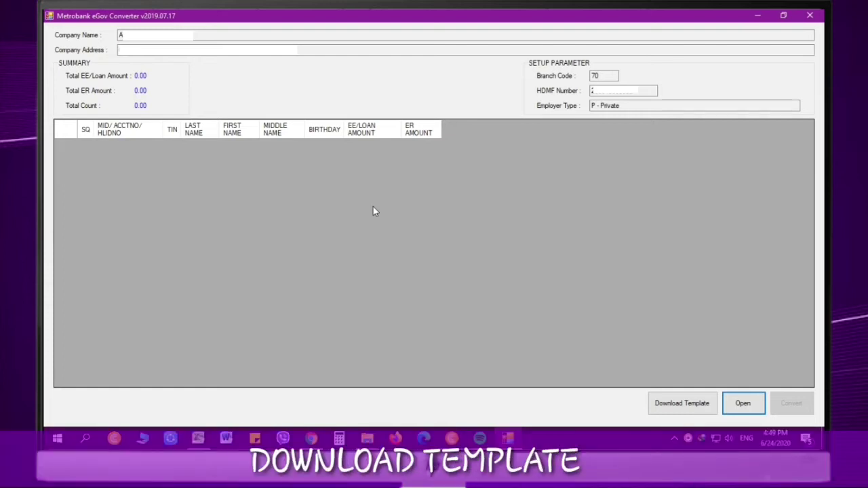
{"action": "left_click", "coordinate": [669, 405]}
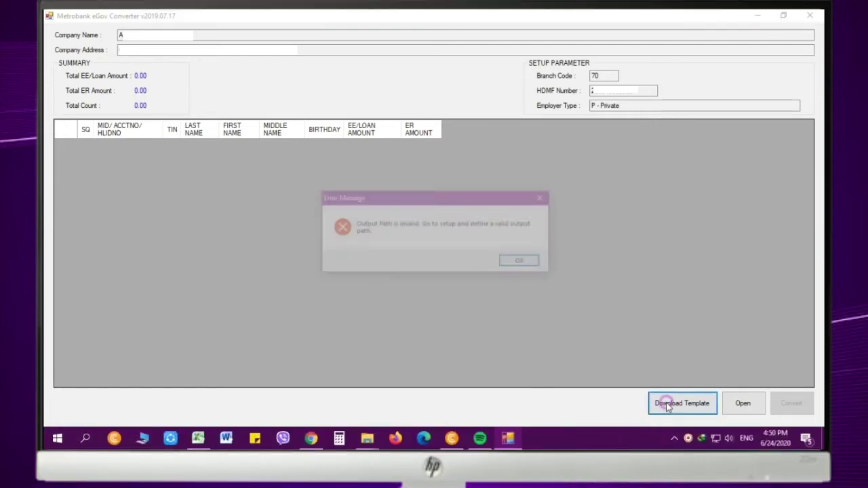
{"action": "left_click", "coordinate": [521, 264]}
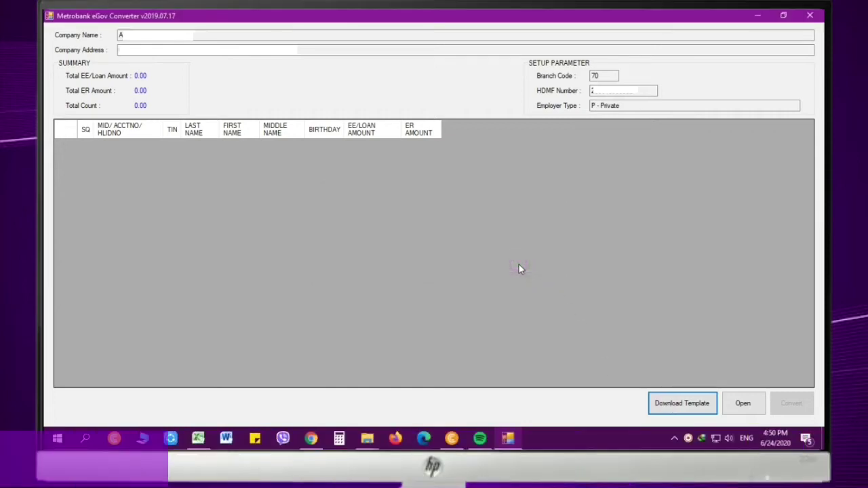
{"action": "left_click", "coordinate": [810, 15]}
Step: Reopen the administrator setup beside the eGov folder and check whether the folder in its output path exists
{"action": "left_click", "coordinate": [388, 266]}
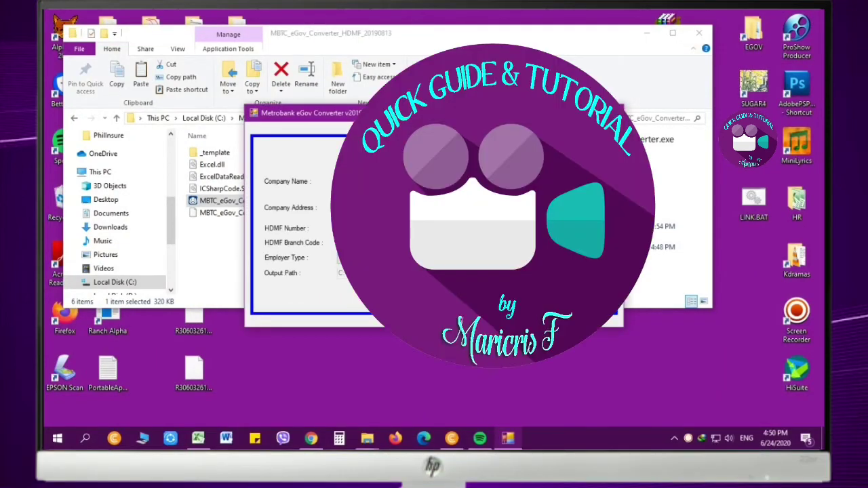
{"action": "left_click_drag", "start_coordinate": [381, 113], "coordinate": [482, 107]}
{"action": "left_click", "coordinate": [117, 118]}
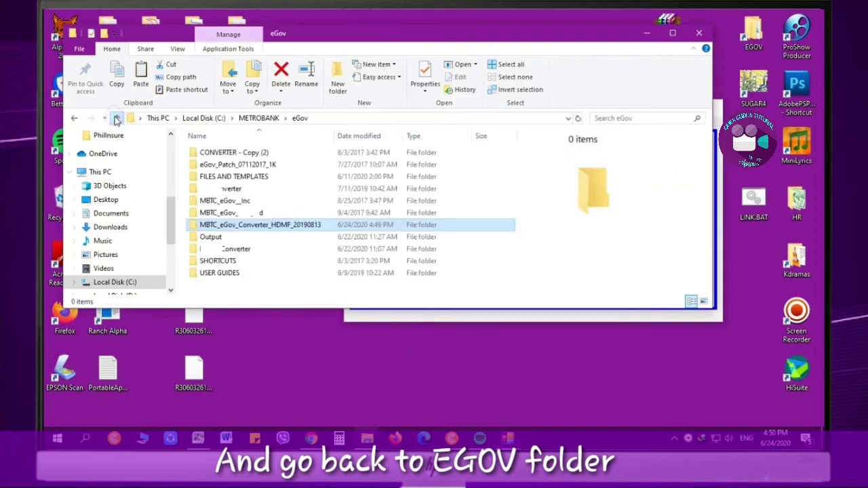
{"action": "left_click", "coordinate": [403, 323]}
{"action": "mouse_move", "coordinate": [504, 111]}
{"action": "left_mouse_down"}
{"action": "mouse_move", "coordinate": [520, 95]}
{"action": "mouse_move", "coordinate": [492, 99]}
{"action": "left_mouse_up"}
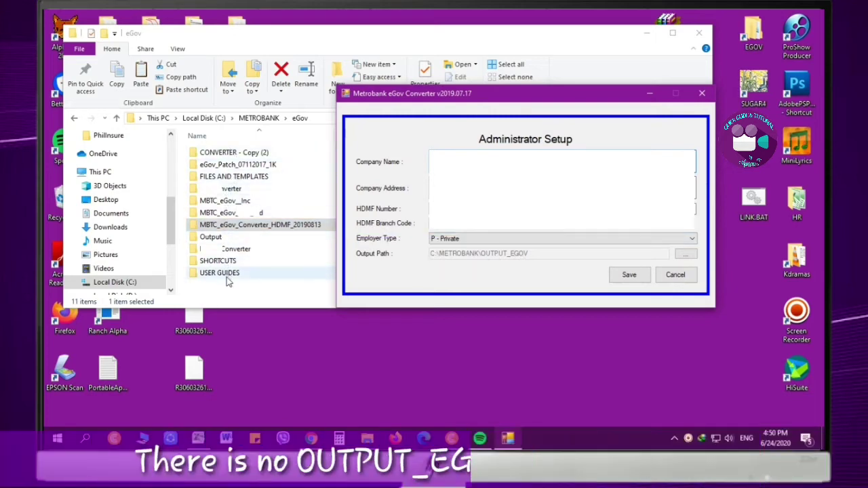
Step: Browse for a new output path and locate the METROBANK folder on Local Disk (C:)
{"action": "left_click", "coordinate": [685, 253]}
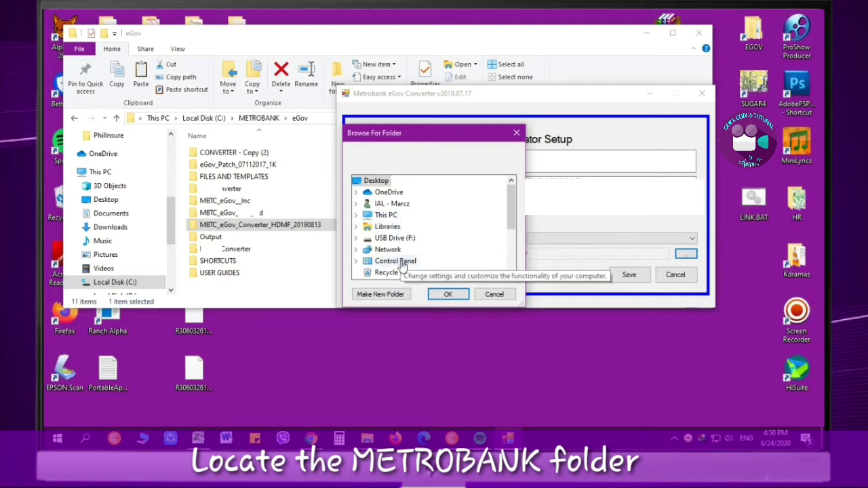
{"action": "scroll", "coordinate": [402, 264], "scroll_direction": "down", "scroll_amount": 1}
{"action": "scroll", "coordinate": [402, 266], "scroll_direction": "down", "scroll_amount": 1}
{"action": "scroll", "coordinate": [403, 266], "scroll_direction": "up", "scroll_amount": 2}
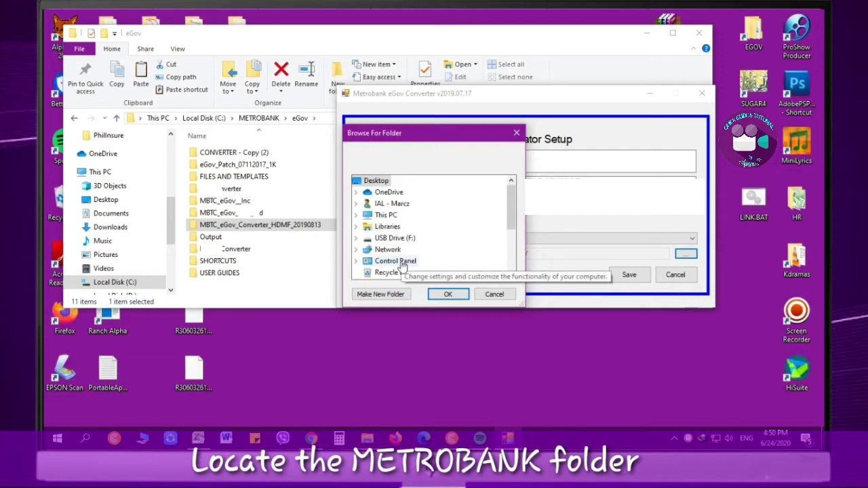
{"action": "scroll", "coordinate": [402, 266], "scroll_direction": "down", "scroll_amount": 2}
{"action": "scroll", "coordinate": [403, 266], "scroll_direction": "up", "scroll_amount": 2}
{"action": "left_click", "coordinate": [356, 216]}
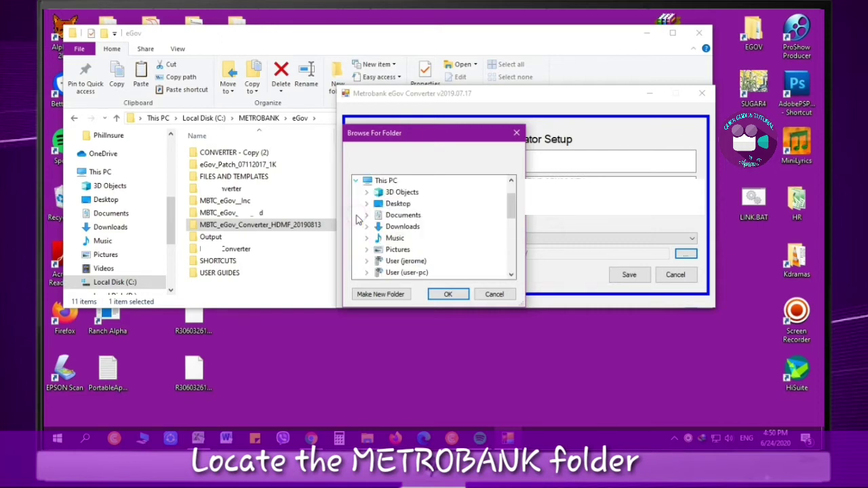
{"action": "scroll", "coordinate": [407, 227], "scroll_direction": "down", "scroll_amount": 2}
{"action": "left_click", "coordinate": [418, 229]}
{"action": "scroll", "coordinate": [416, 227], "scroll_direction": "down", "scroll_amount": 1}
{"action": "scroll", "coordinate": [417, 219], "scroll_direction": "up", "scroll_amount": 1}
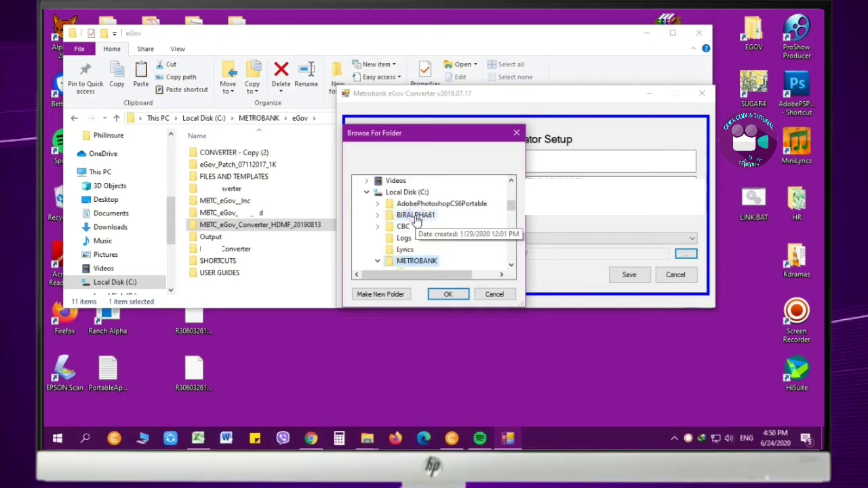
{"action": "left_click", "coordinate": [434, 260]}
Step: Set the output path to C:\METROBANK\eGov\Output and save the setup
{"action": "scroll", "coordinate": [429, 252], "scroll_direction": "down", "scroll_amount": 3}
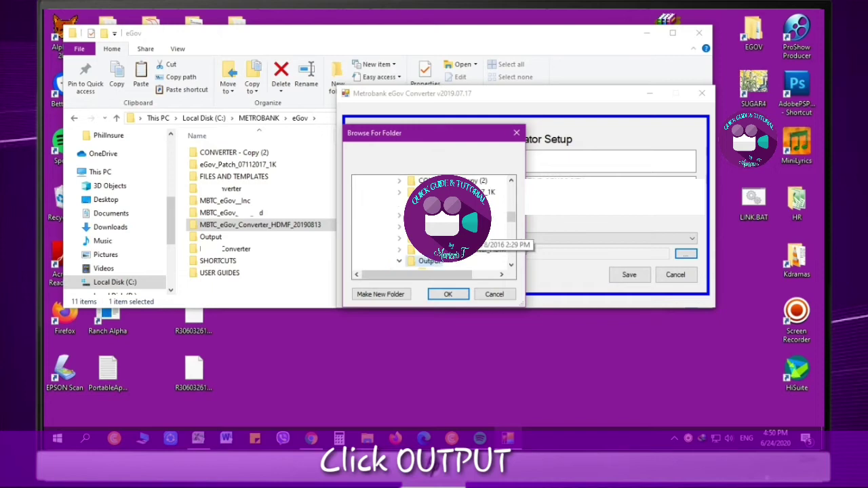
{"action": "scroll", "coordinate": [430, 261], "scroll_direction": "up", "scroll_amount": 1}
{"action": "left_click", "coordinate": [429, 261]}
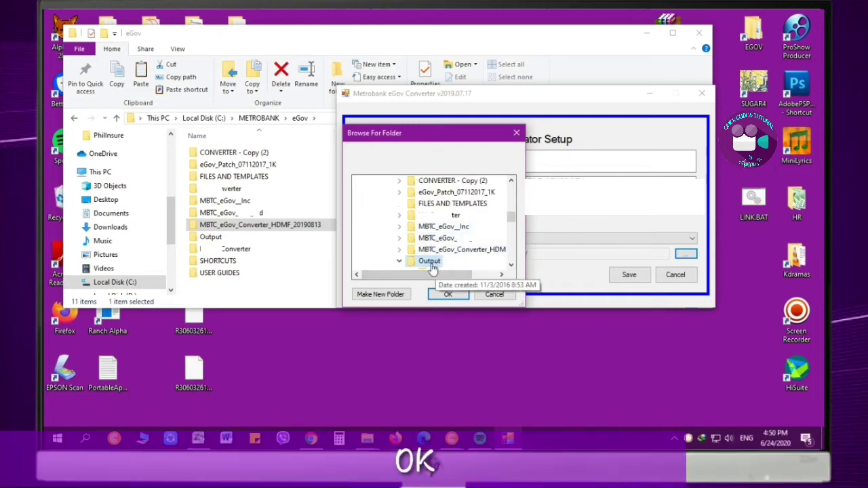
{"action": "left_click", "coordinate": [442, 295]}
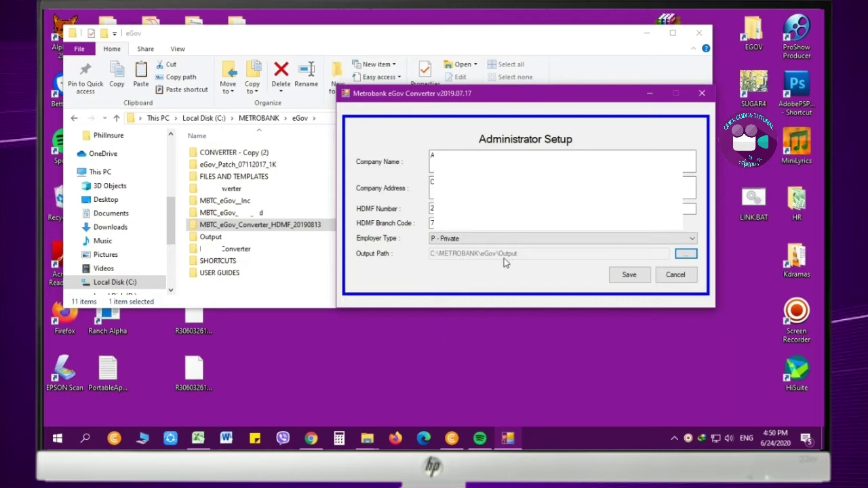
{"action": "left_click", "coordinate": [617, 279]}
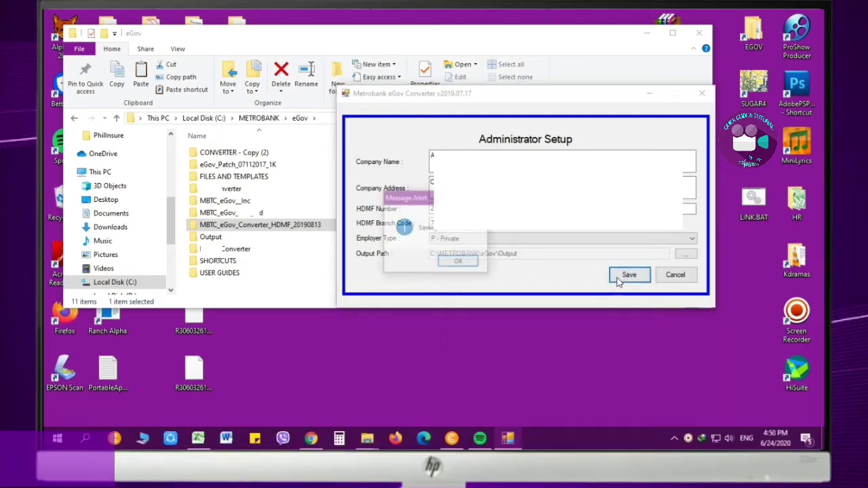
{"action": "left_click", "coordinate": [462, 264]}
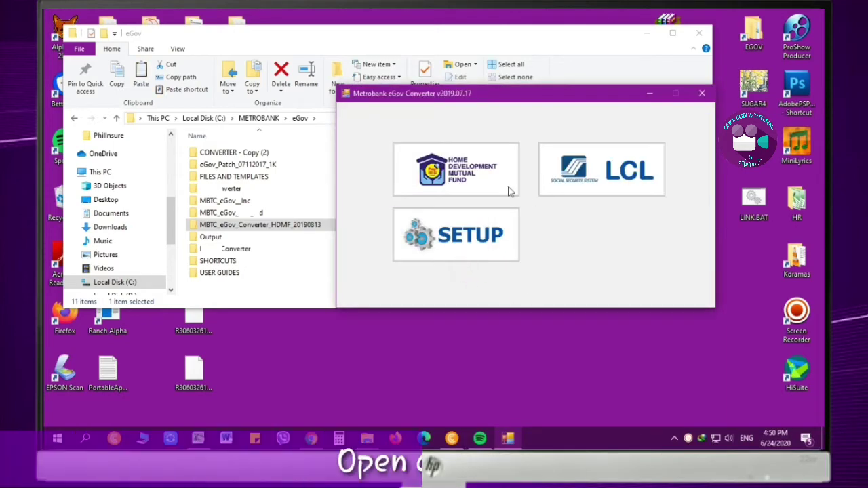
Step: Download the template from the Home Development Mutual Fund screen
{"action": "left_click", "coordinate": [473, 177]}
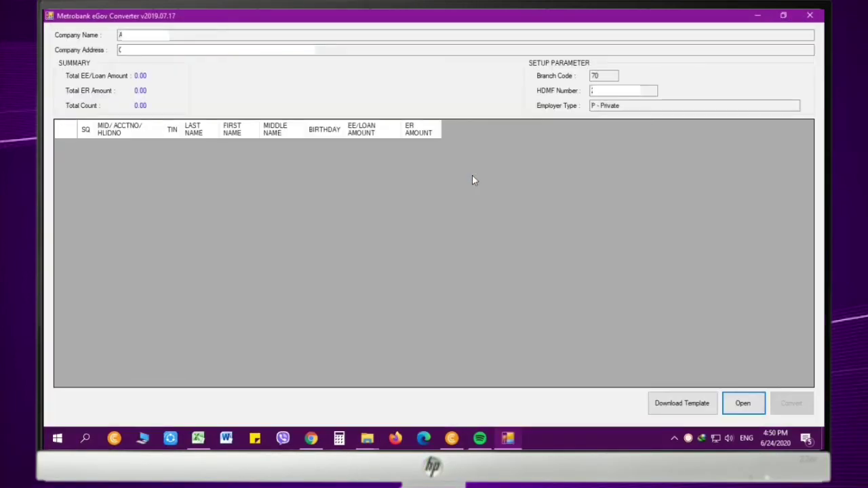
{"action": "left_click", "coordinate": [685, 410]}
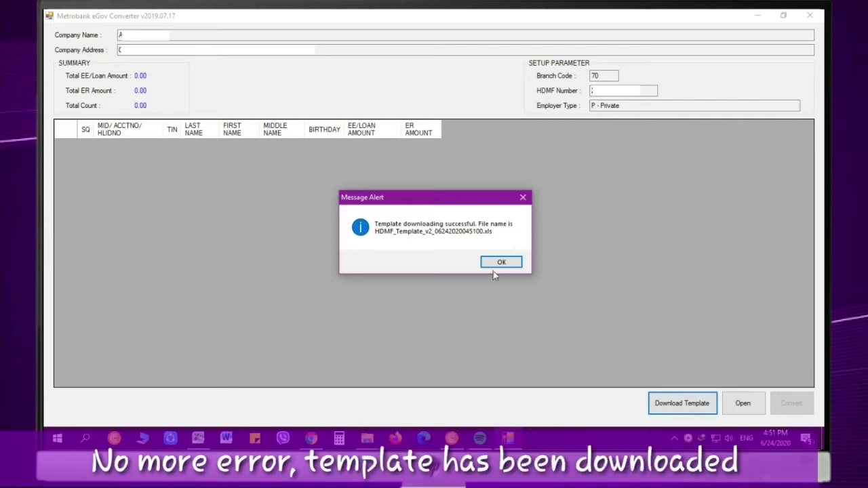
{"action": "left_click", "coordinate": [491, 267]}
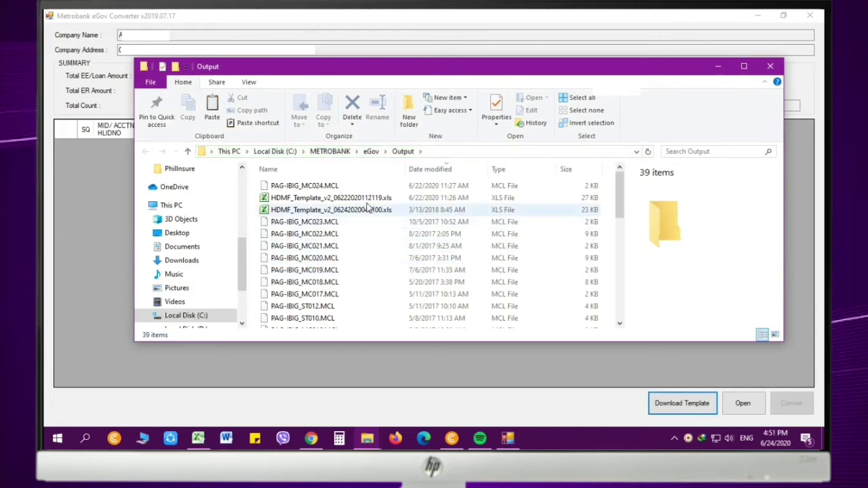
Step: Open the downloaded HDMF_Template_v2_06242020045100.xls from the Output folder in Excel and enable editing
{"action": "left_click", "coordinate": [369, 199]}
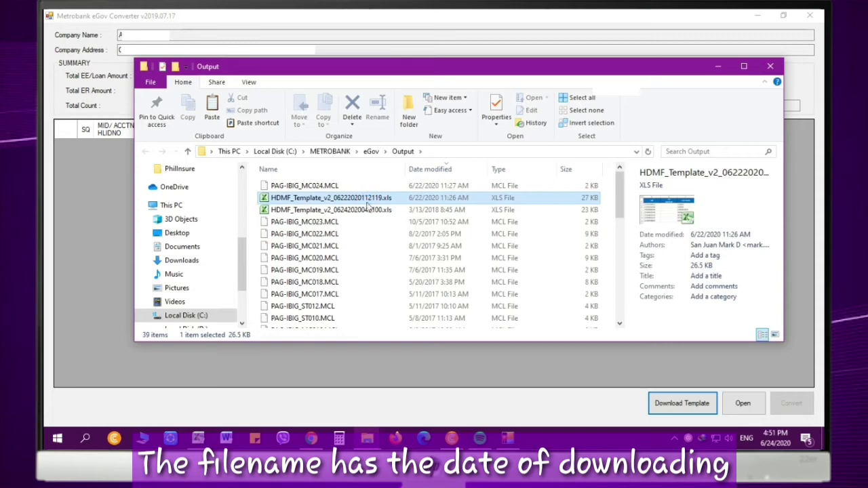
{"action": "left_click", "coordinate": [369, 210]}
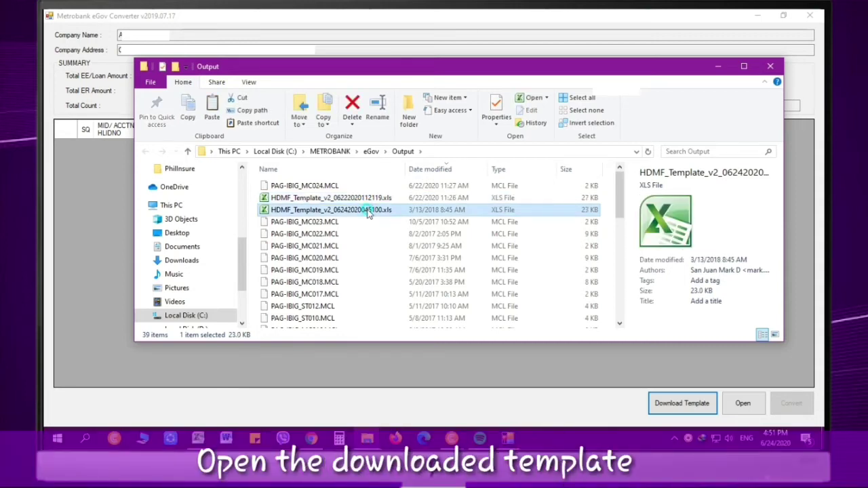
{"action": "right_click", "coordinate": [368, 210]}
{"action": "left_click", "coordinate": [391, 174]}
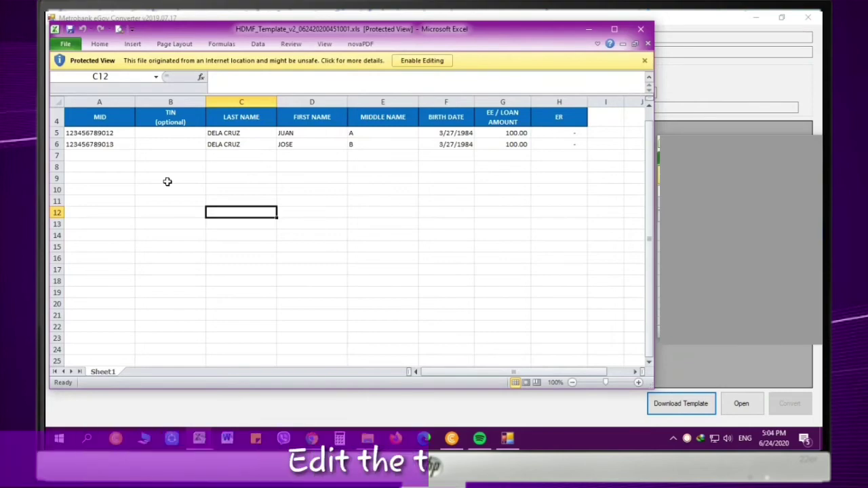
{"action": "left_click", "coordinate": [421, 61]}
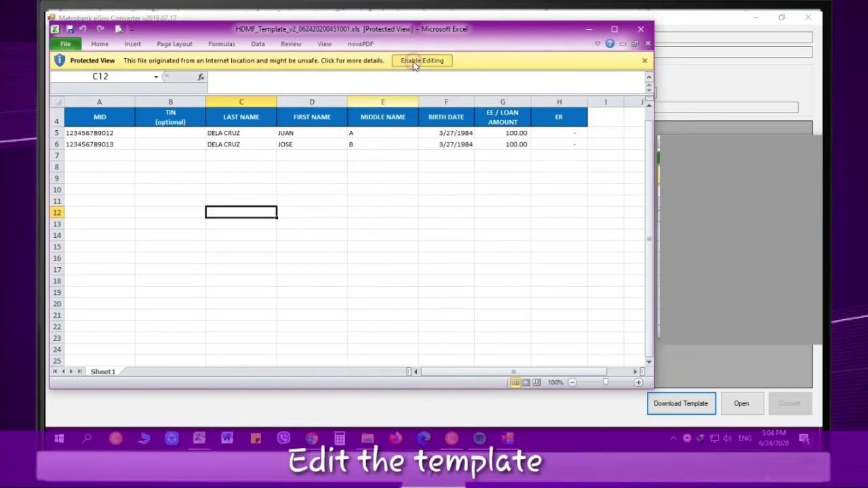
{"action": "left_click", "coordinate": [170, 204]}
Step: Try to enter the first member's MID number in row 5 as plain digits
{"action": "left_click", "coordinate": [97, 164]}
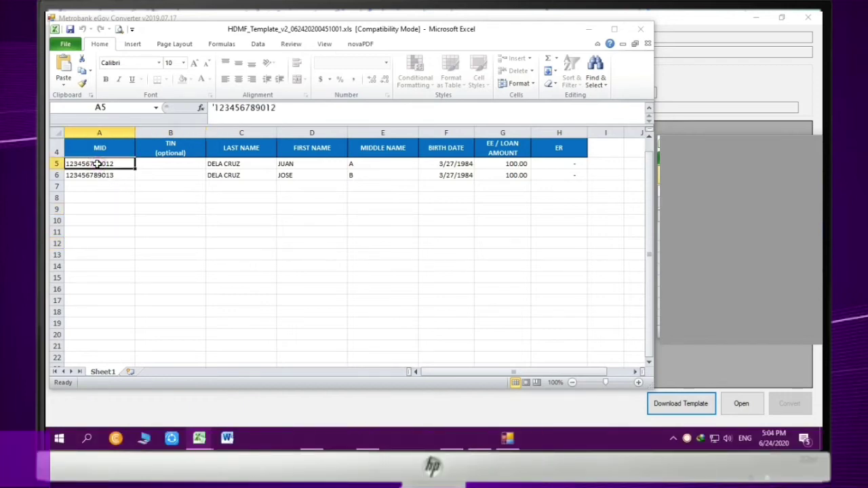
{"action": "type", "text": "121"}
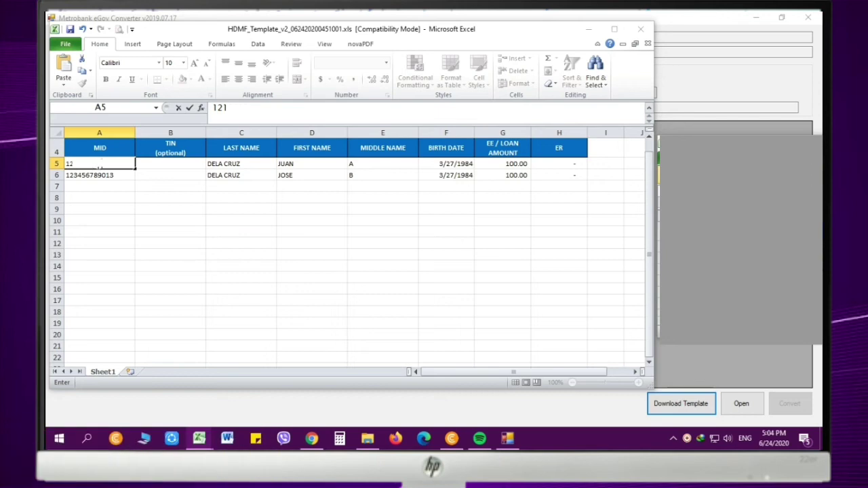
{"action": "key", "text": "Tab"}
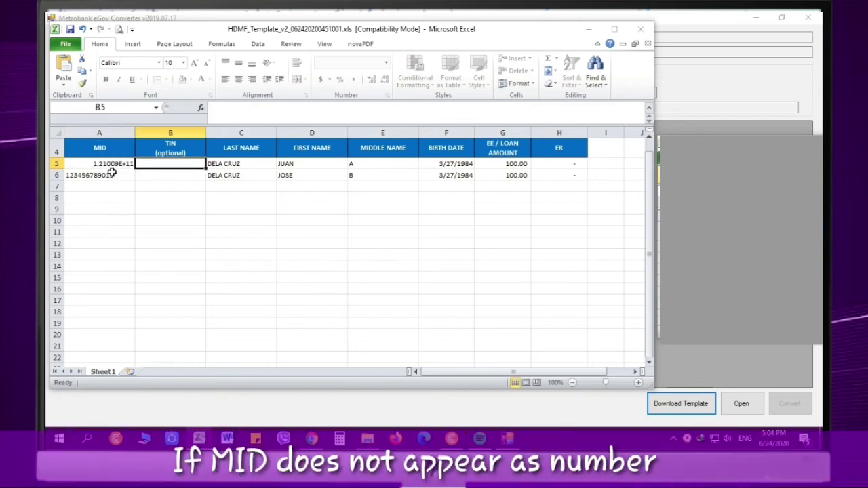
{"action": "left_click", "coordinate": [111, 165]}
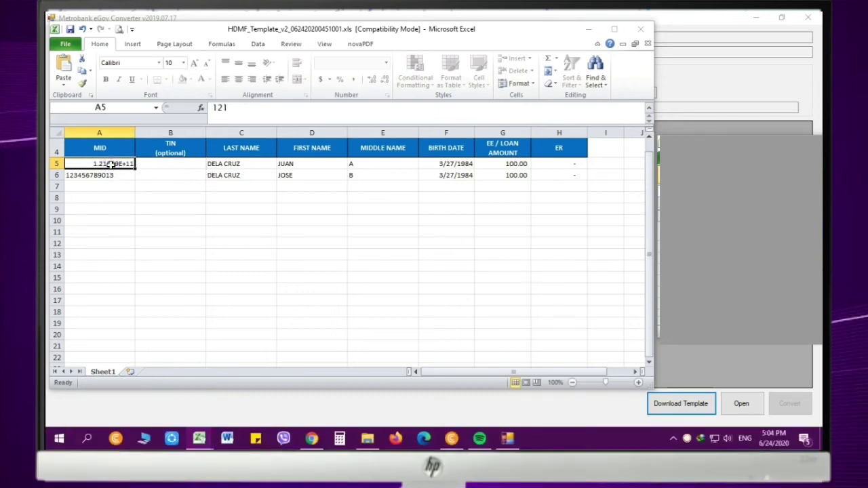
{"action": "left_click", "coordinate": [116, 184]}
Step: Re-enter the first member's MID number in A5 as text with a leading apostrophe, leaving the TIN blank
{"action": "left_click", "coordinate": [107, 163]}
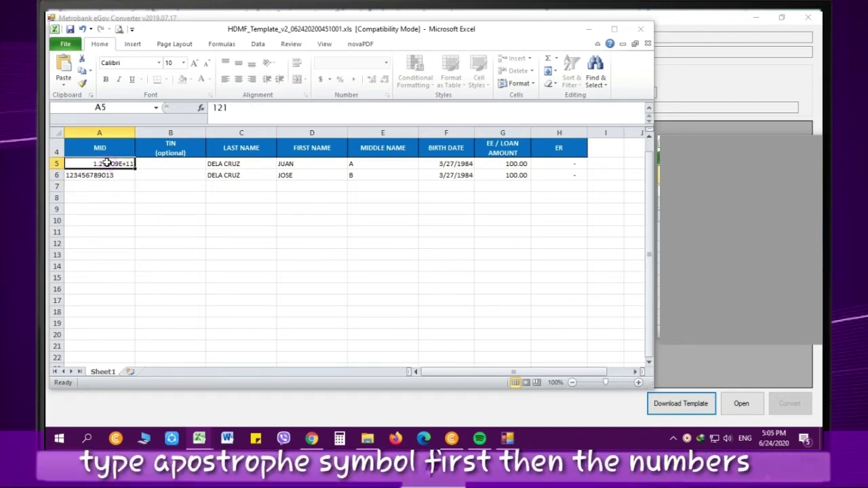
{"action": "type", "text": "'"}
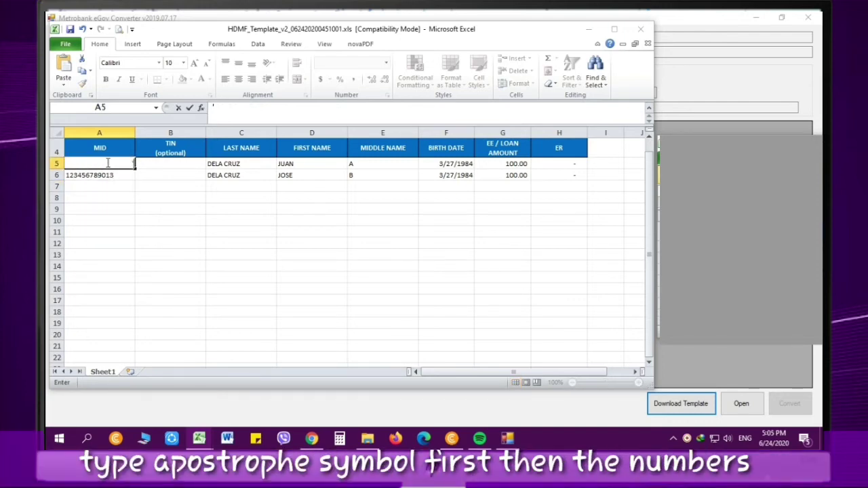
{"action": "type", "text": "12100"}
{"action": "key", "text": "Tab"}
{"action": "key", "text": "Tab"}
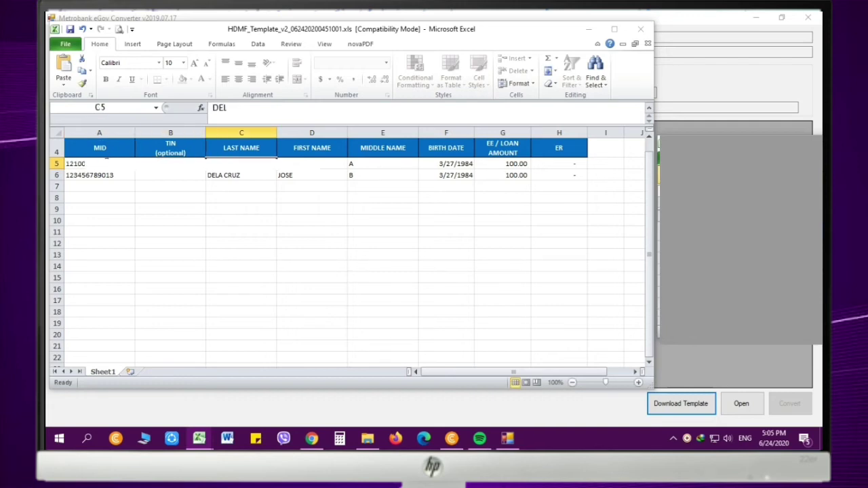
Step: Replace the sample last name and first name in row 5 with the first member's names
{"action": "type", "text": "CU"}
{"action": "key", "text": "Tab"}
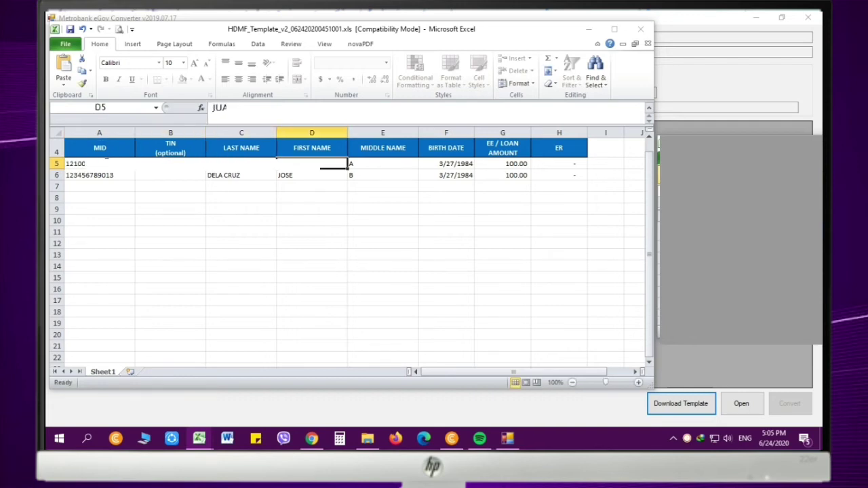
{"action": "type", "text": "RO"}
{"action": "key", "text": "Tab"}
{"action": "key", "text": "Tab"}
Step: Enter the first member's birth date in row 5 and set the ER amount to 100
{"action": "type", "text": "5/"}
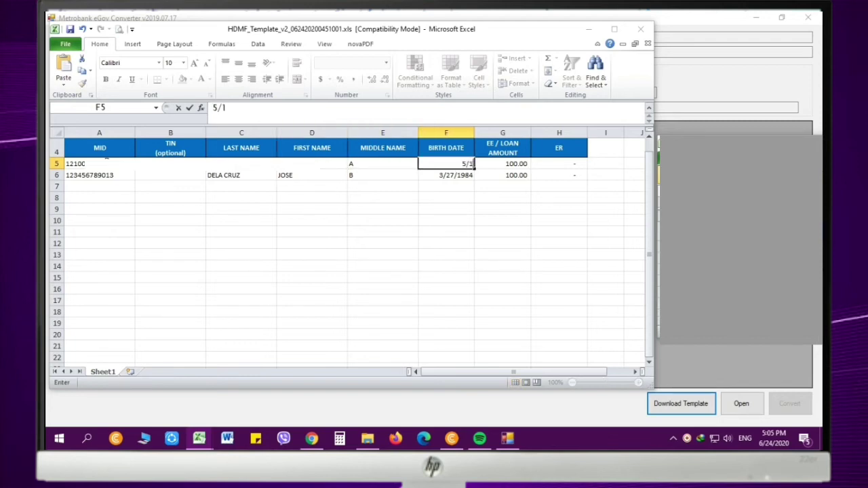
{"action": "type", "text": "1/1968"}
{"action": "key", "text": "Tab"}
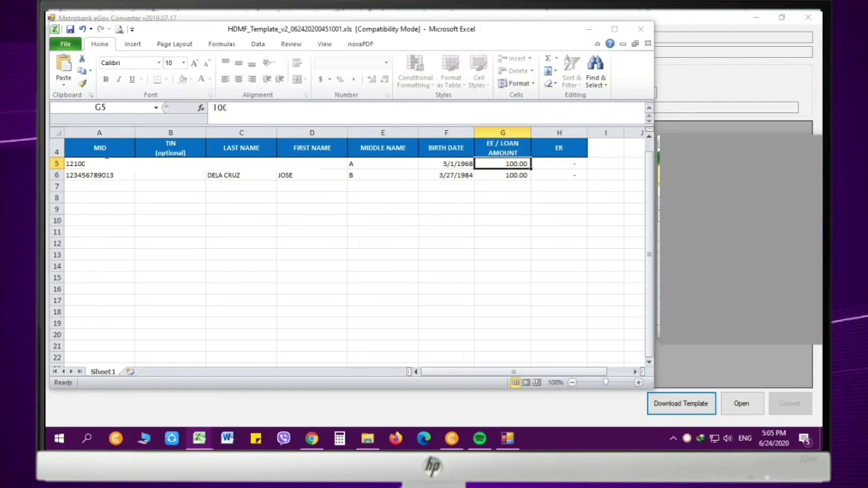
{"action": "key", "text": "Tab"}
{"action": "type", "text": "100"}
{"action": "key", "text": "Return"}
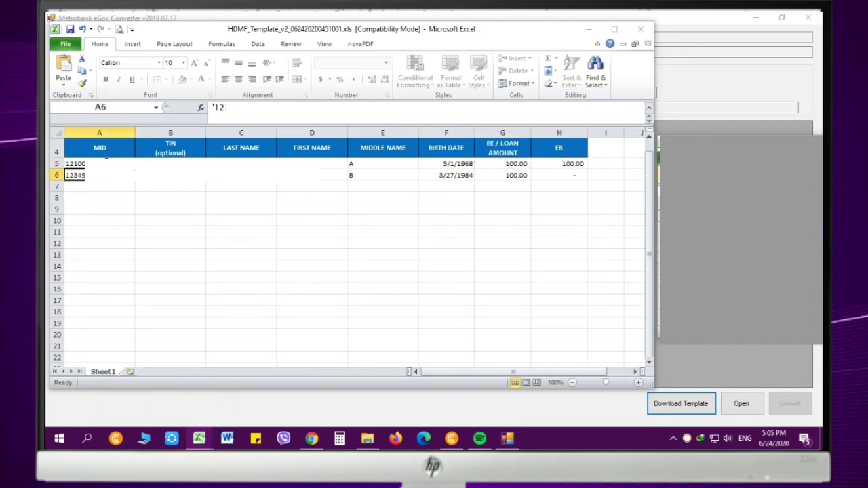
Step: Enter the second member's MID number with a leading apostrophe, last name and first name in row 6
{"action": "type", "text": "'"}
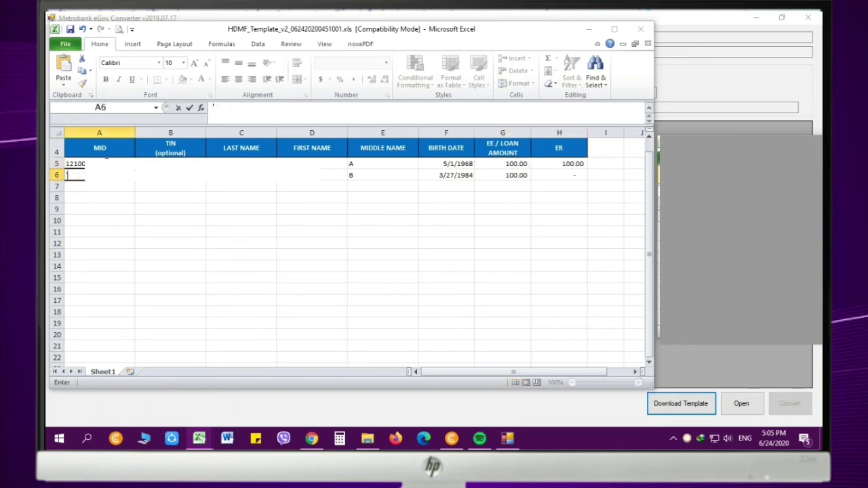
{"action": "type", "text": "12"}
{"action": "key", "text": "Tab"}
{"action": "key", "text": "Tab"}
{"action": "type", "text": "CU"}
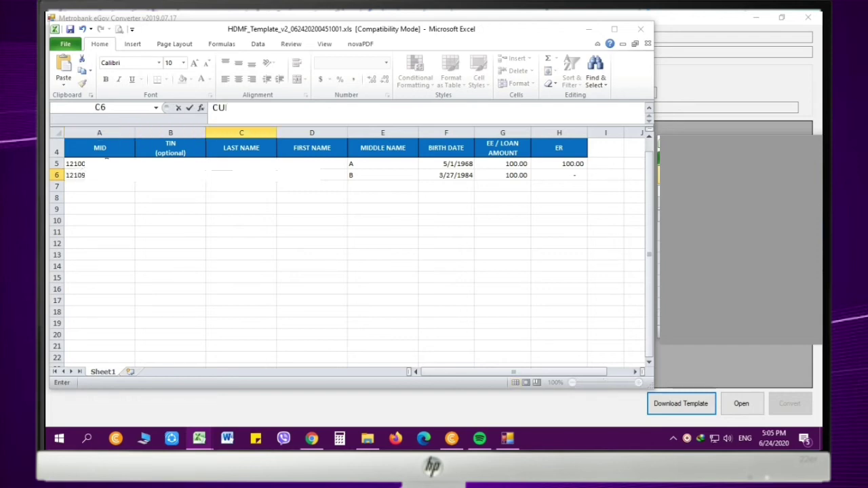
{"action": "key", "text": "Tab"}
{"action": "type", "text": "FEL"}
{"action": "key", "text": "Tab"}
{"action": "key", "text": "Tab"}
Step: Enter the second member's birth date in row 6 and set the ER amount to 100
{"action": "type", "text": "56/"}
{"action": "key", "text": "BackSpace"}
{"action": "key", "text": "BackSpace"}
{"action": "type", "text": "/6/1968"}
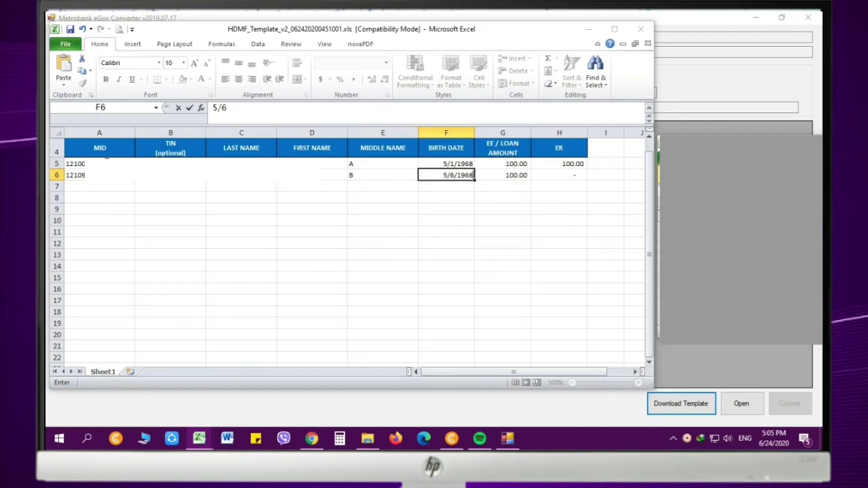
{"action": "key", "text": "Tab"}
{"action": "key", "text": "Tab"}
{"action": "type", "text": "100"}
{"action": "key", "text": "Return"}
Step: Enter the third member's MID number with a leading apostrophe, last name, first name and middle initial in row 7
{"action": "type", "text": "'"}
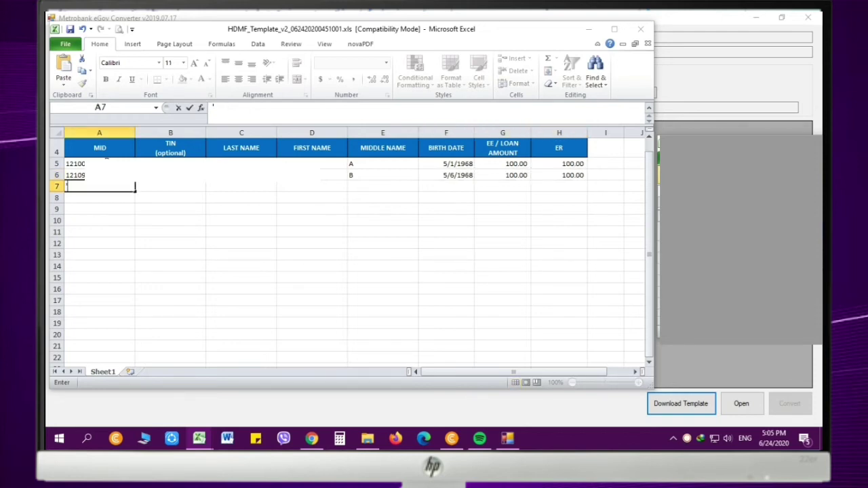
{"action": "type", "text": "12418"}
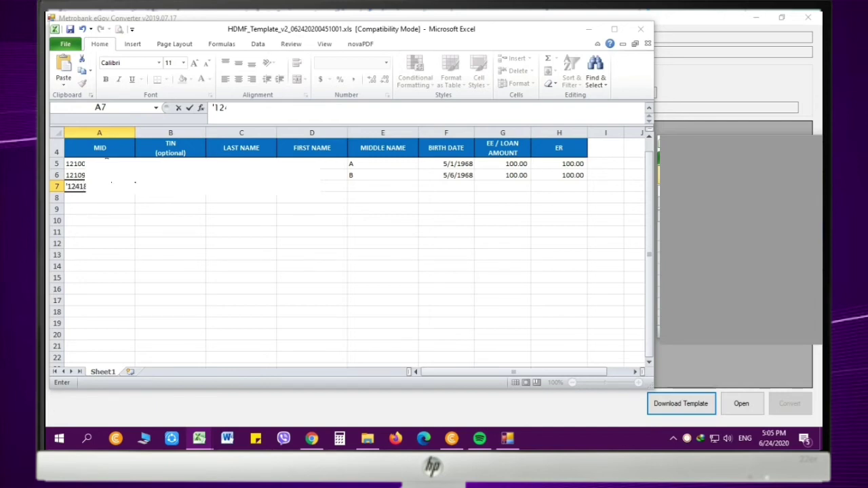
{"action": "key", "text": "Tab"}
{"action": "key", "text": "Tab"}
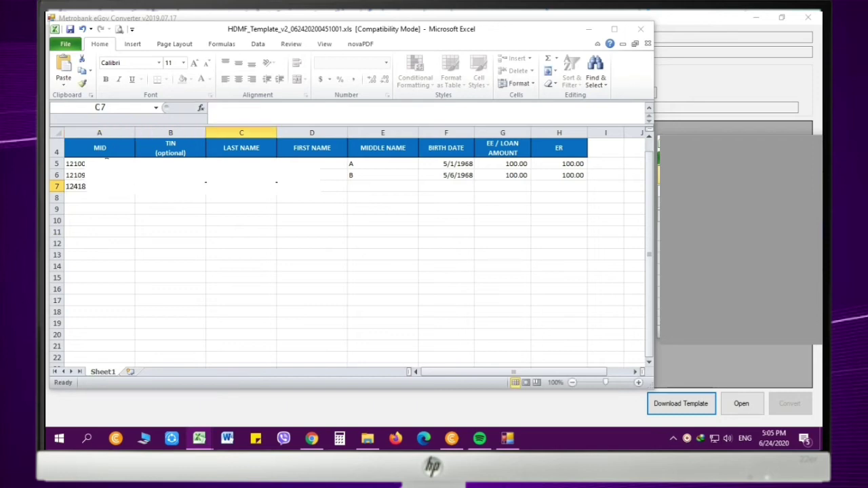
{"action": "type", "text": "MA"}
{"action": "key", "text": "Tab"}
{"action": "type", "text": "AL"}
{"action": "key", "text": "Tab"}
{"action": "type", "text": "C"}
{"action": "key", "text": "Tab"}
Step: Enter the third member's birth date in row 7 and set both the EE / Loan Amount and ER to 100
{"action": "type", "text": "12/"}
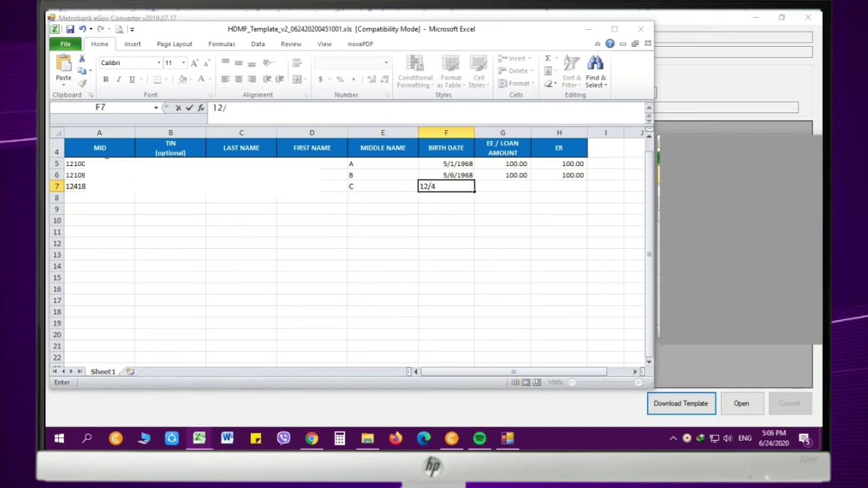
{"action": "type", "text": "4/1985"}
{"action": "key", "text": "Tab"}
{"action": "type", "text": "100"}
{"action": "key", "text": "Tab"}
{"action": "type", "text": "000"}
{"action": "left_click", "coordinate": [99, 164]}
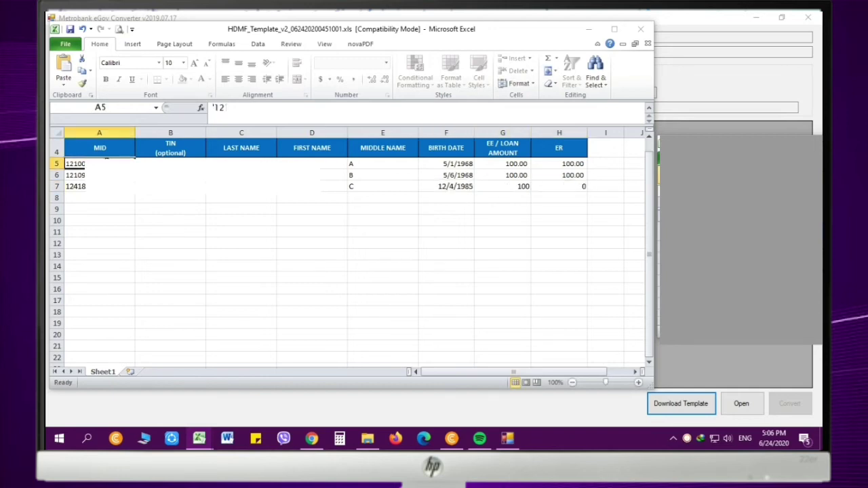
{"action": "left_click", "coordinate": [558, 186]}
{"action": "type", "text": "100"}
{"action": "key", "text": "Return"}
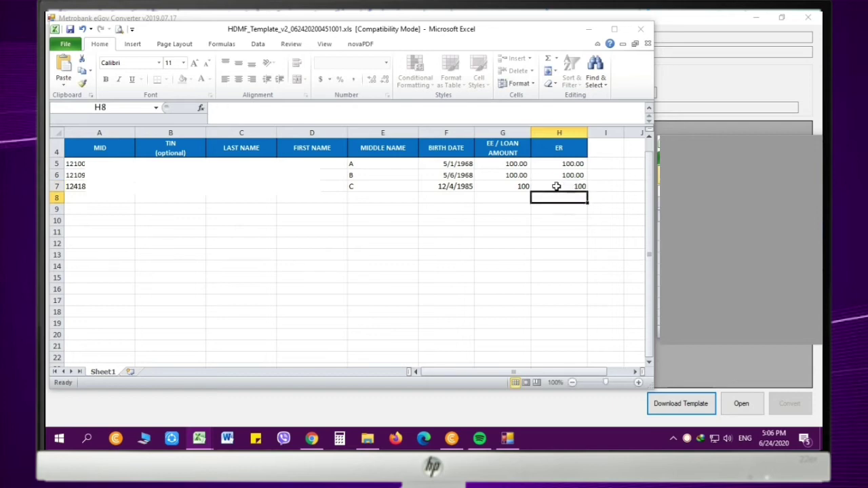
Step: Copy the 100.00 EE / Loan Amount and ER values from row 5 down their columns, filling ER to row 12
{"action": "left_click", "coordinate": [525, 172]}
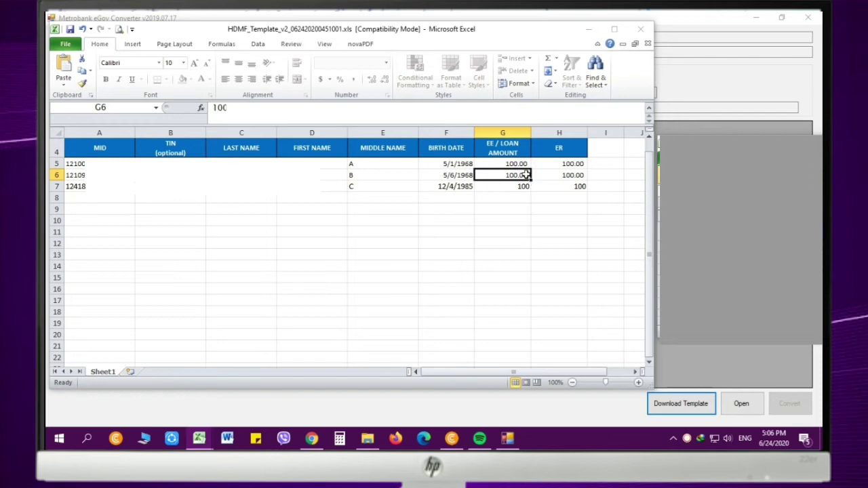
{"action": "left_click_drag", "start_coordinate": [523, 165], "coordinate": [536, 257]}
{"action": "left_click_drag", "start_coordinate": [573, 164], "coordinate": [590, 247]}
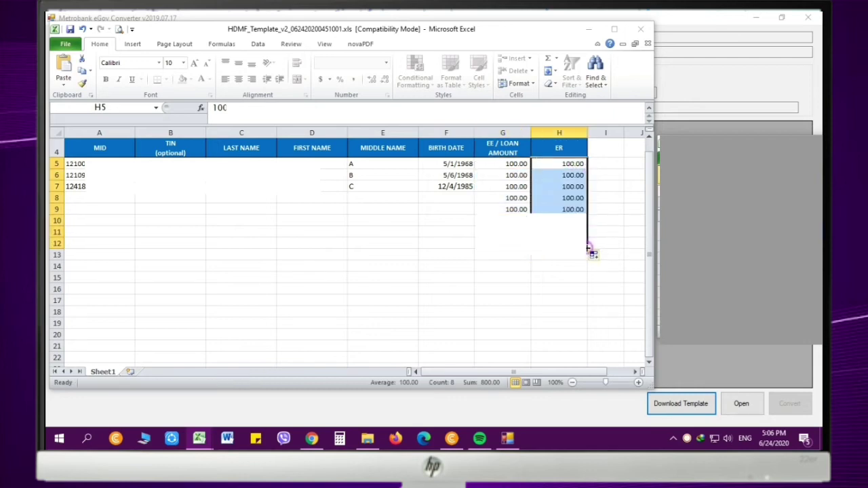
Step: Enter the fourth member's MID number with a leading apostrophe, last name, first name and middle initial in row 8
{"action": "left_click", "coordinate": [103, 198]}
{"action": "type", "text": "'12"}
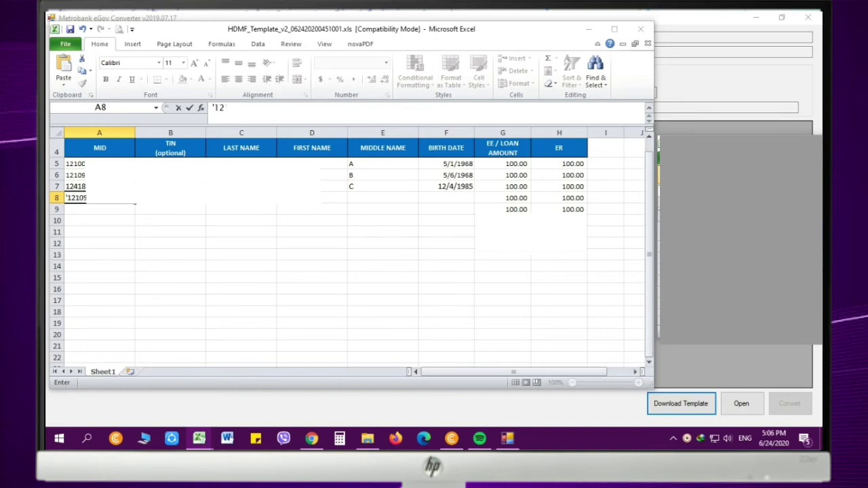
{"action": "key", "text": "Tab"}
{"action": "key", "text": "Tab"}
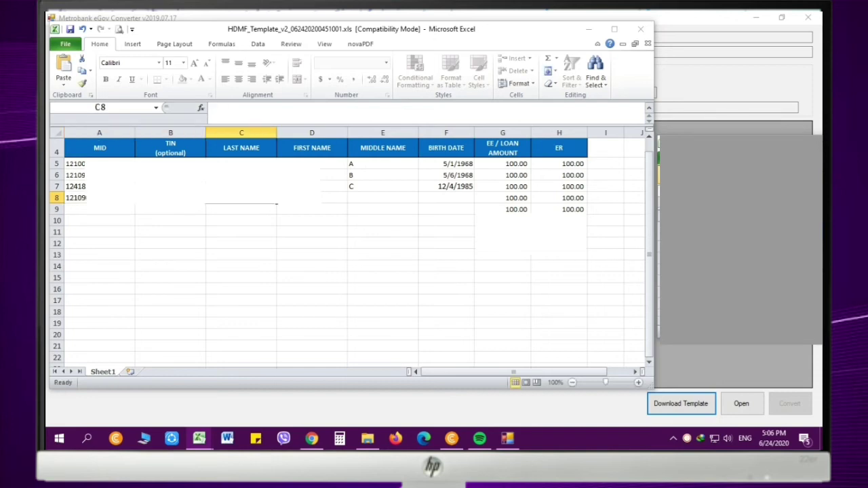
{"action": "type", "text": "RIV"}
{"action": "key", "text": "Tab"}
{"action": "type", "text": "NEI"}
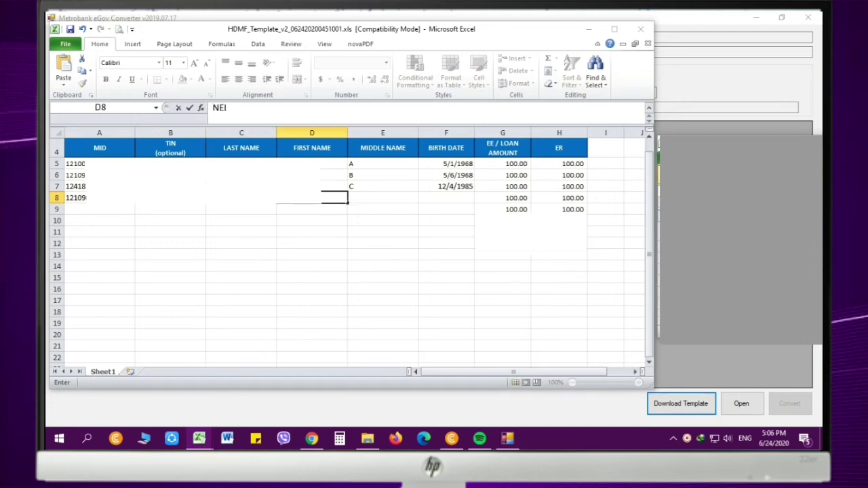
{"action": "key", "text": "Tab"}
{"action": "type", "text": "D"}
{"action": "key", "text": "Tab"}
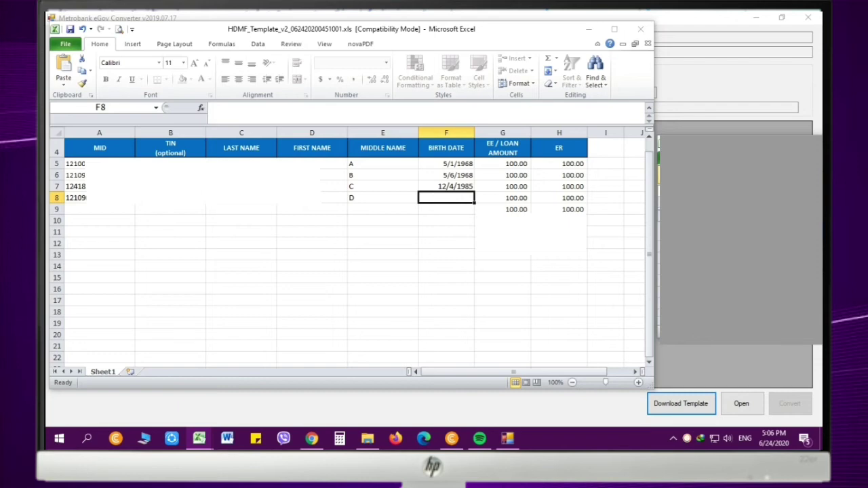
Step: Enter the fourth member's birth date in row 8
{"action": "type", "text": "12/"}
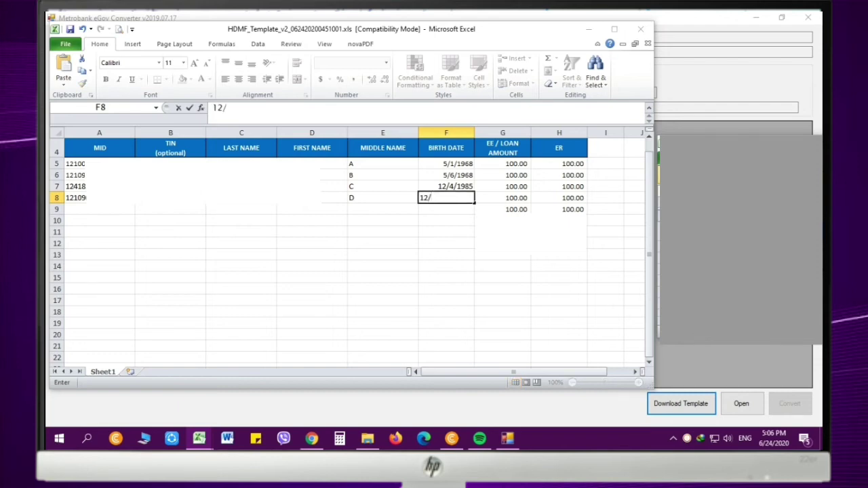
{"action": "type", "text": "3/1980"}
{"action": "key", "text": "Tab"}
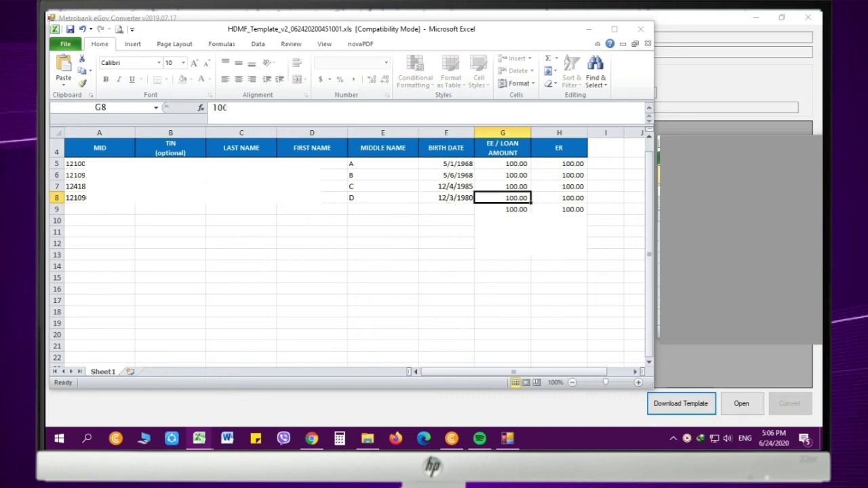
Step: Enter the fifth member's MID number with a leading apostrophe, last name, first name and middle initial in row 9
{"action": "left_click", "coordinate": [88, 207]}
{"action": "type", "text": "'"}
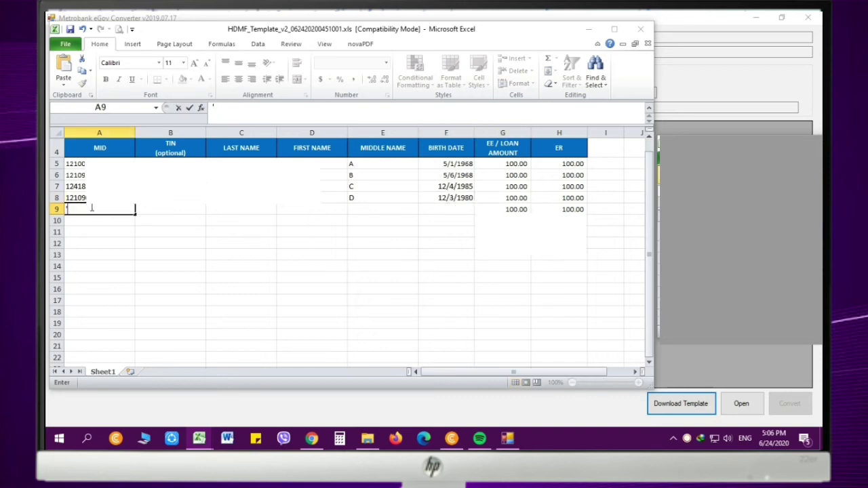
{"action": "type", "text": "1210"}
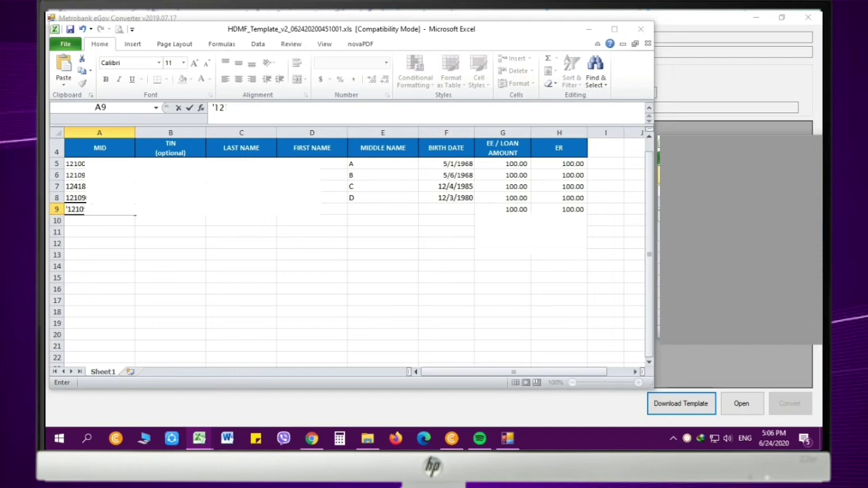
{"action": "key", "text": "Tab"}
{"action": "key", "text": "Tab"}
{"action": "type", "text": "RIVERA"}
{"action": "key", "text": "Tab"}
{"action": "type", "text": "ELF"}
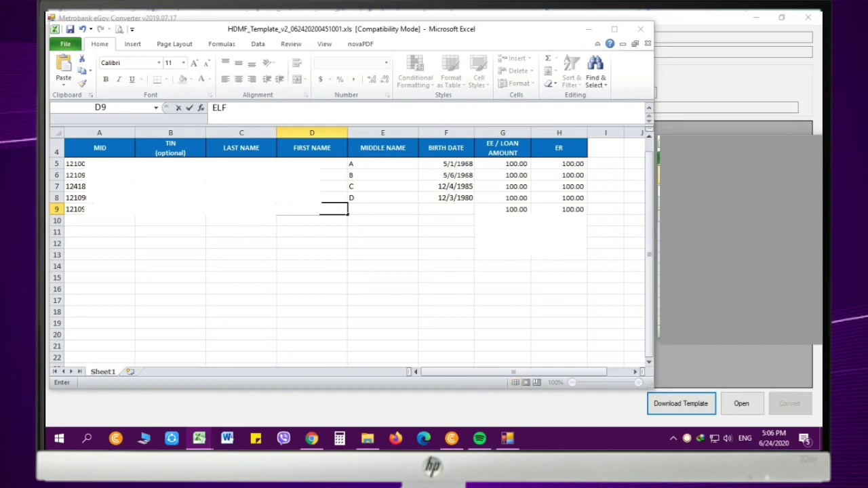
{"action": "key", "text": "Tab"}
{"action": "type", "text": "C"}
Step: Enter the fifth member's birth date in row 9
{"action": "key", "text": "Tab"}
{"action": "type", "text": "7"}
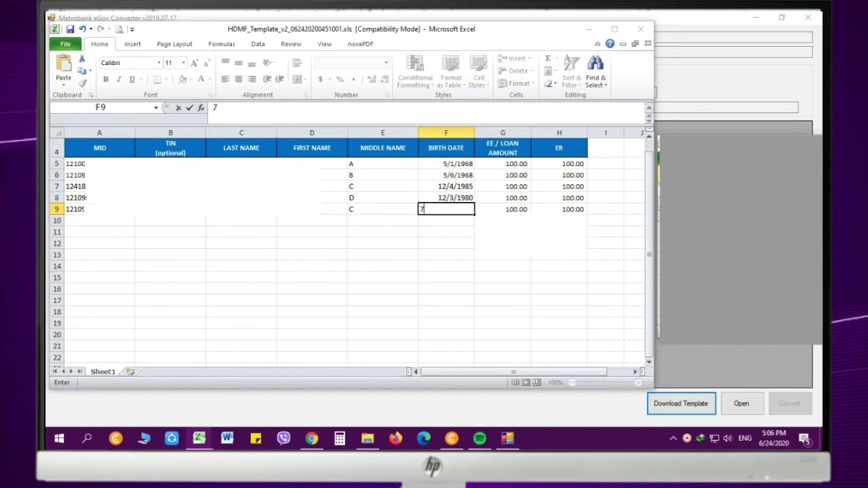
{"action": "type", "text": "/4/1989"}
{"action": "key", "text": "Return"}
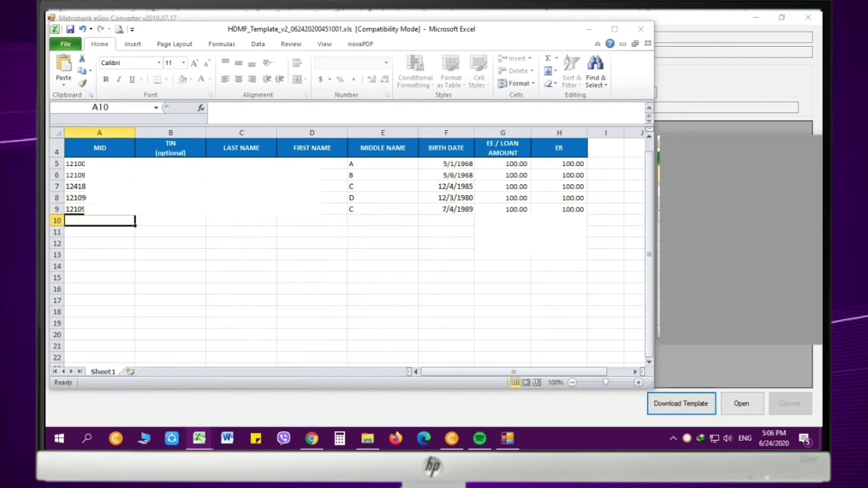
Step: Enter the sixth member's MID number with a leading apostrophe in row 10 and recheck the entry
{"action": "type", "text": "'1210"}
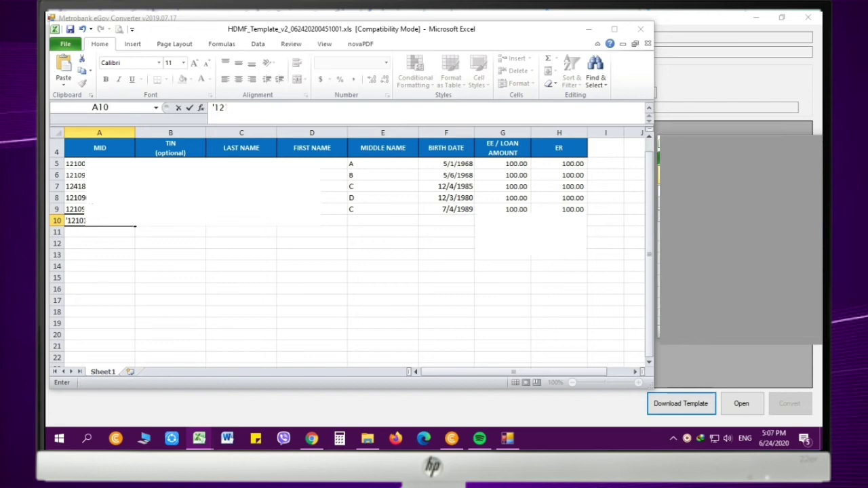
{"action": "key", "text": "Tab"}
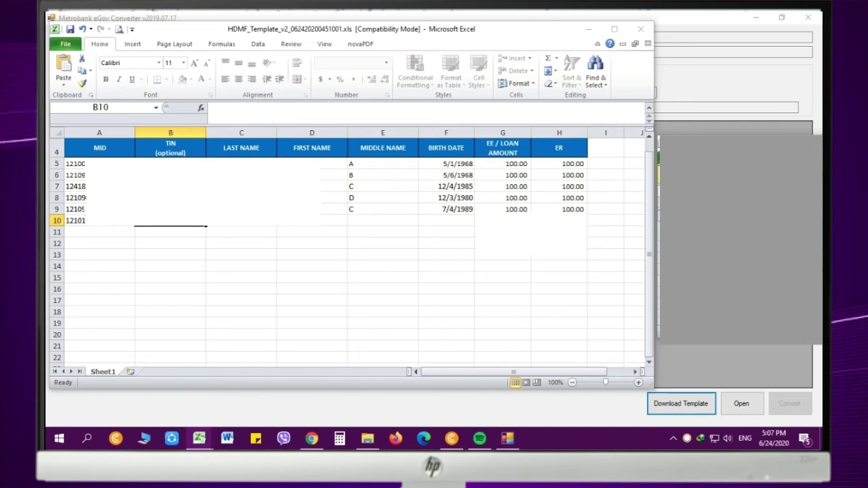
{"action": "left_click", "coordinate": [108, 209]}
{"action": "left_click", "coordinate": [112, 221]}
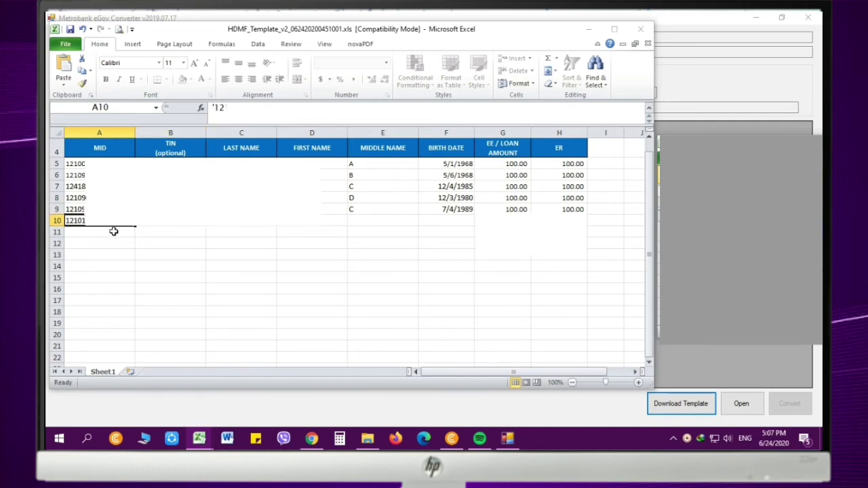
{"action": "key", "text": "F2"}
{"action": "key", "text": "Return"}
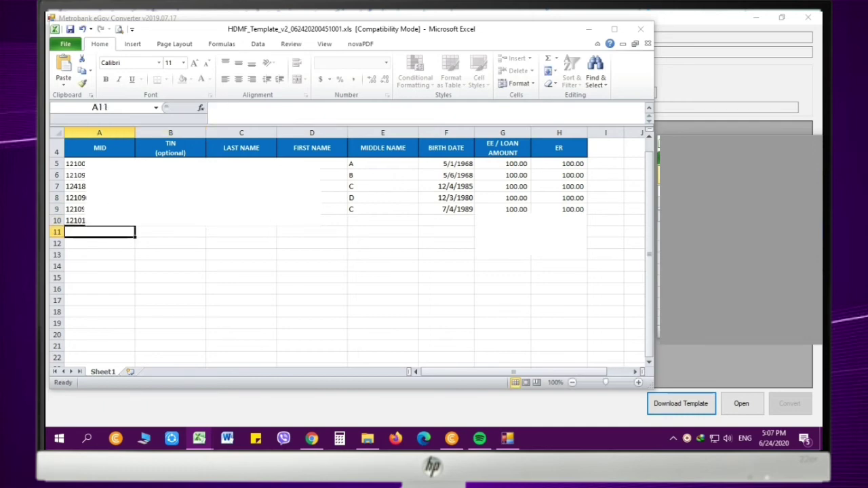
Step: Fill in the sixth member's last name, first name and middle initial in row 10
{"action": "left_click", "coordinate": [248, 223]}
{"action": "type", "text": "YA"}
{"action": "key", "text": "Tab"}
{"action": "type", "text": "ER"}
{"action": "key", "text": "Tab"}
{"action": "type", "text": "C"}
Step: Try to enter the sixth member's birth date in row 10
{"action": "key", "text": "Tab"}
{"action": "type", "text": "5/5"}
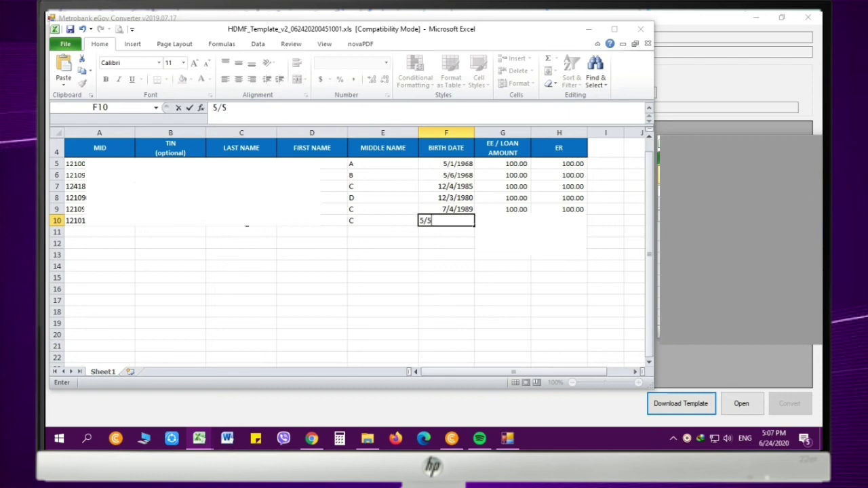
{"action": "key", "text": "Tab"}
{"action": "key", "text": "Right"}
{"action": "key", "text": "Left"}
{"action": "key", "text": "Left"}
{"action": "type", "text": "5/5"}
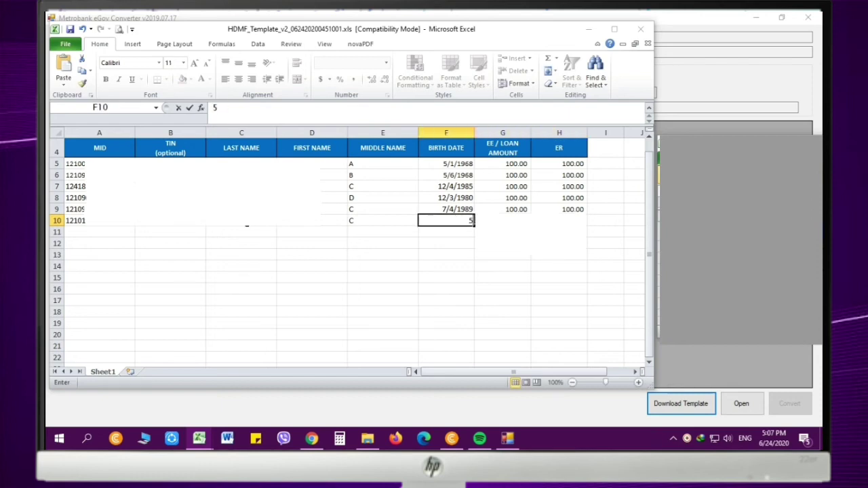
{"action": "type", "text": "/1985"}
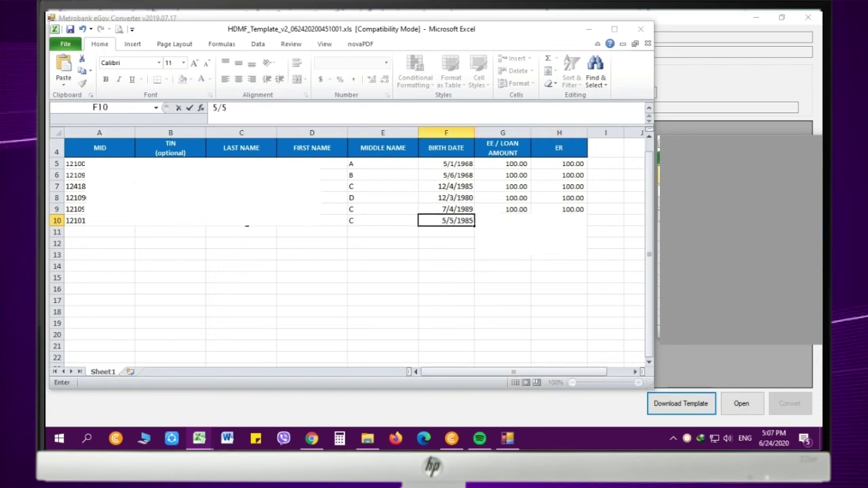
{"action": "key", "text": "Tab"}
Step: Copy the birth date from row 8 into the birth date cell of row 10
{"action": "left_click", "coordinate": [468, 209]}
{"action": "left_click", "coordinate": [468, 198]}
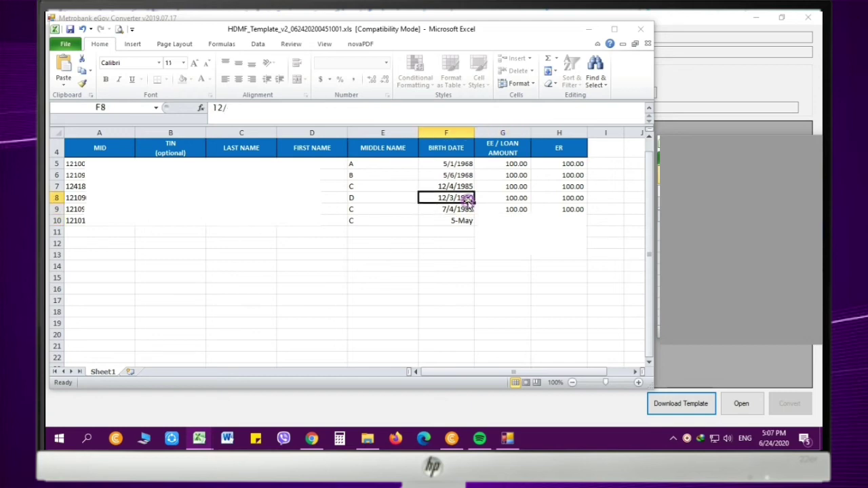
{"action": "key", "text": "ctrl+c"}
{"action": "left_click", "coordinate": [457, 222]}
{"action": "key", "text": "ctrl+v"}
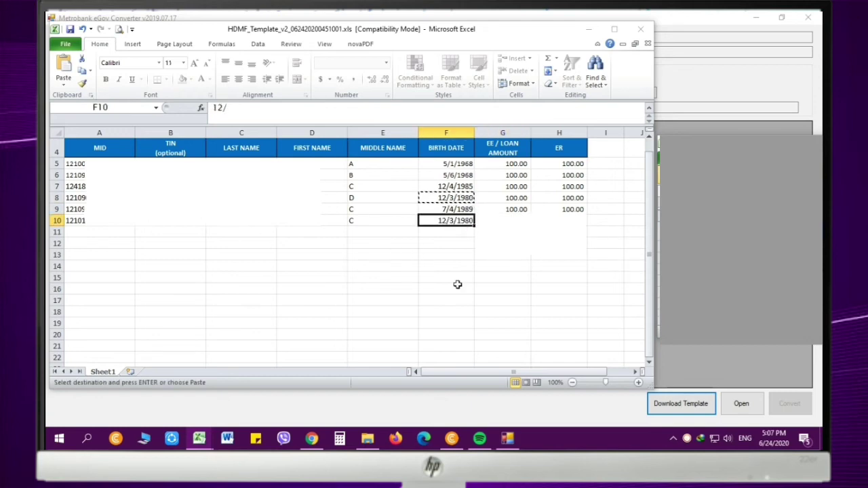
{"action": "left_click", "coordinate": [455, 264]}
Step: Save the filled-in HDMF template workbook under its existing name and xls format
{"action": "left_click", "coordinate": [120, 233]}
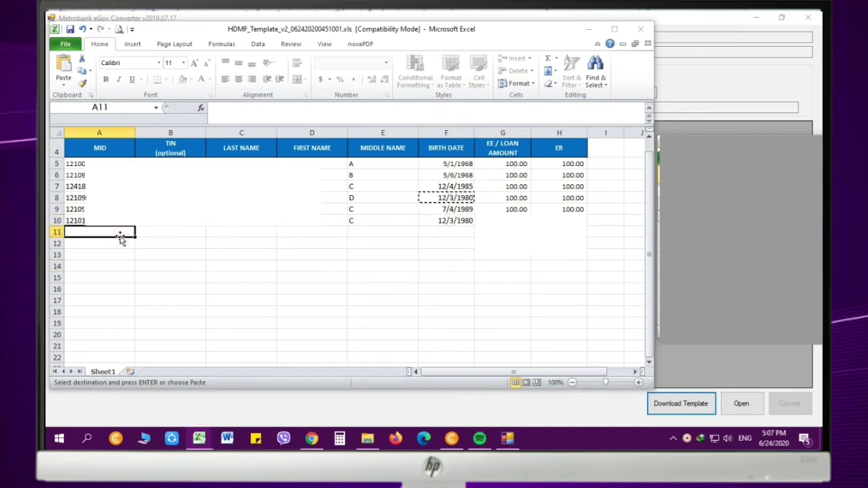
{"action": "left_click", "coordinate": [208, 258]}
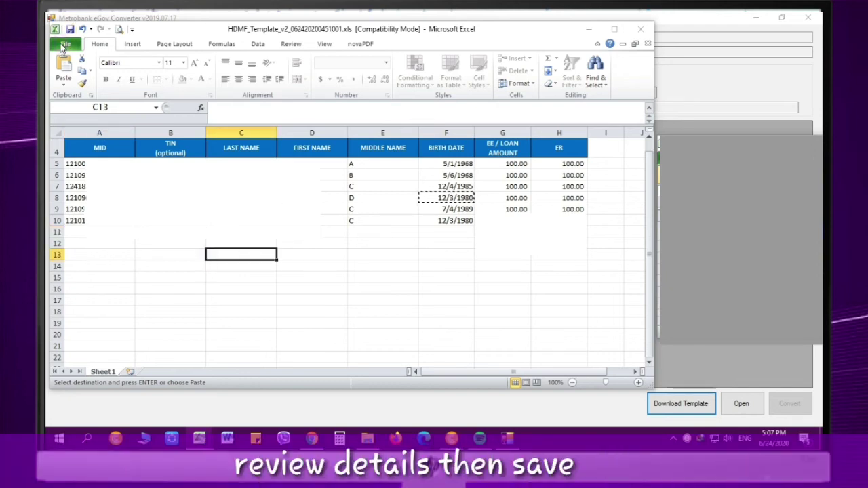
{"action": "left_click", "coordinate": [65, 44]}
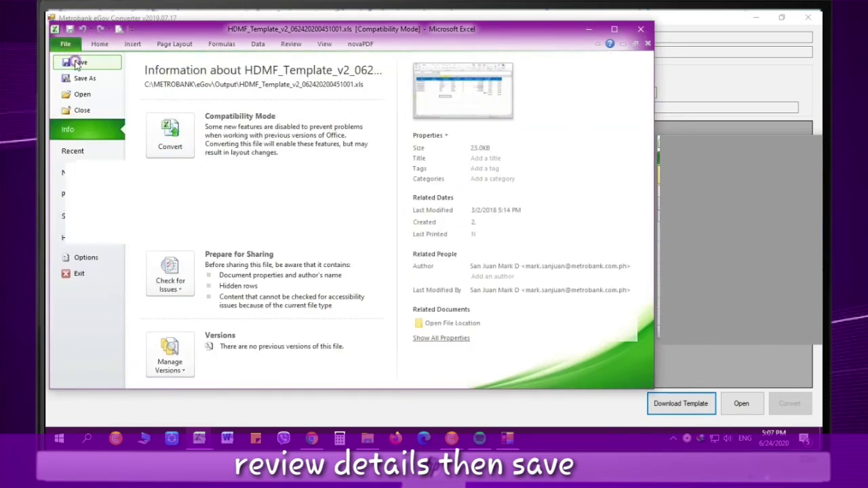
{"action": "left_click", "coordinate": [77, 63]}
{"action": "left_click", "coordinate": [393, 290]}
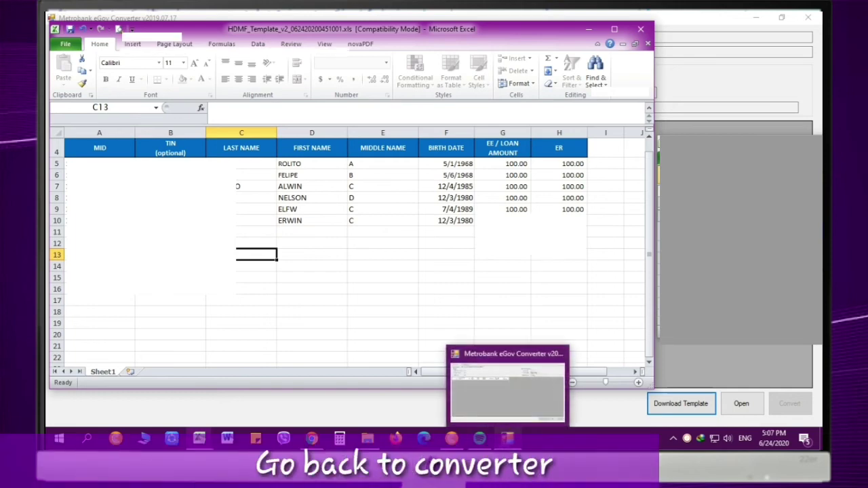
Step: Switch to the Metrobank eGov Converter and upload HDMF_Template_v2_06242020045100.xls from the Output folder
{"action": "left_click", "coordinate": [508, 439]}
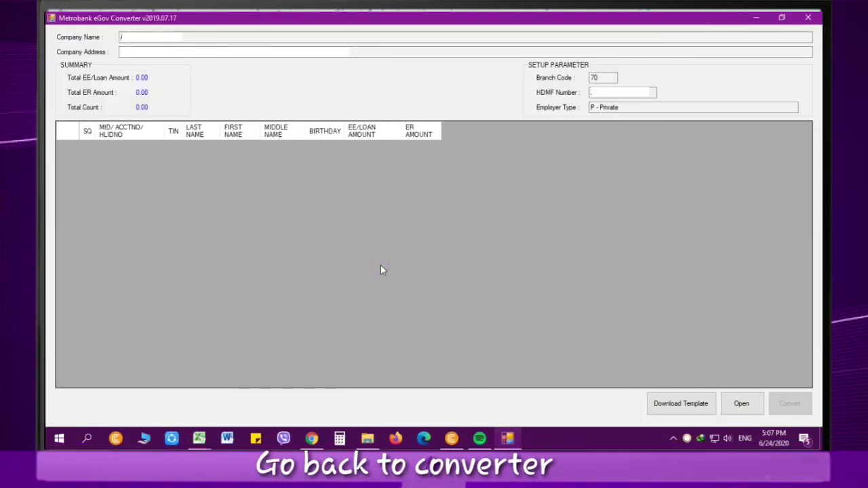
{"action": "left_click", "coordinate": [740, 404]}
{"action": "left_click", "coordinate": [558, 216]}
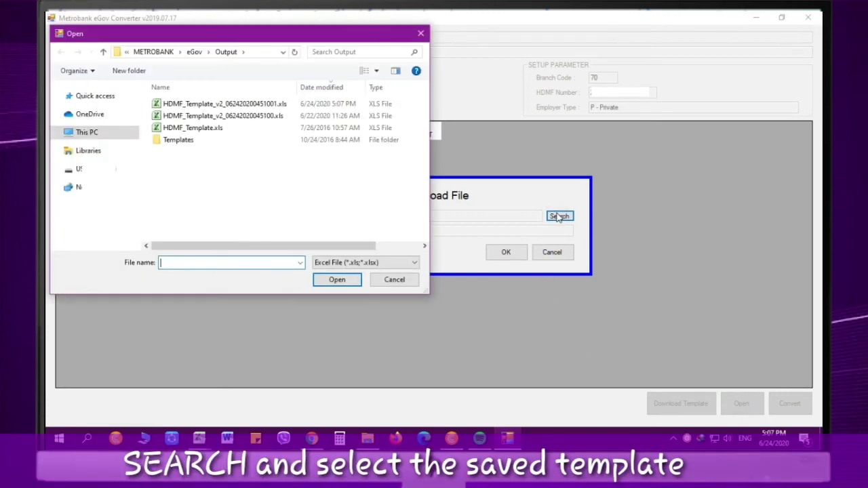
{"action": "left_click", "coordinate": [248, 116]}
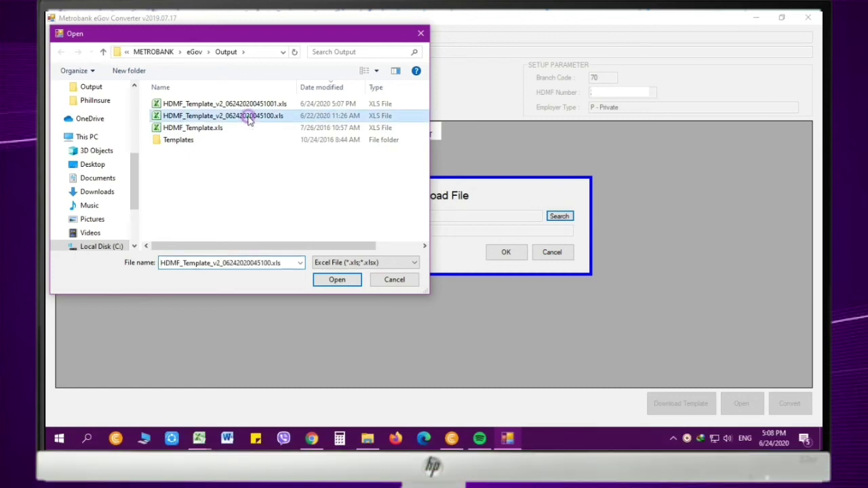
{"action": "left_click", "coordinate": [337, 280]}
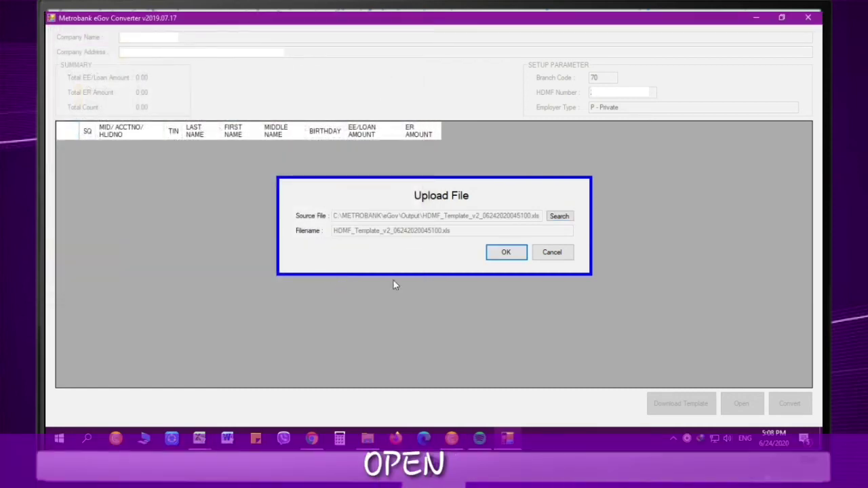
{"action": "left_click", "coordinate": [513, 254]}
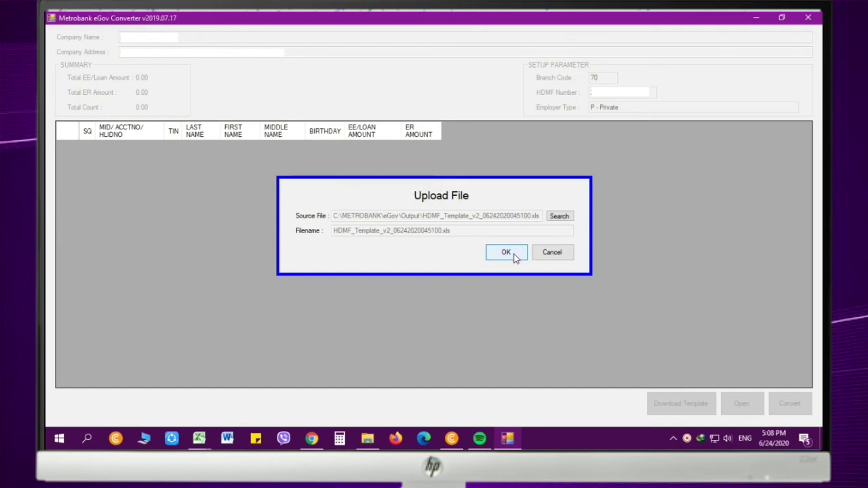
{"action": "left_click", "coordinate": [515, 255]}
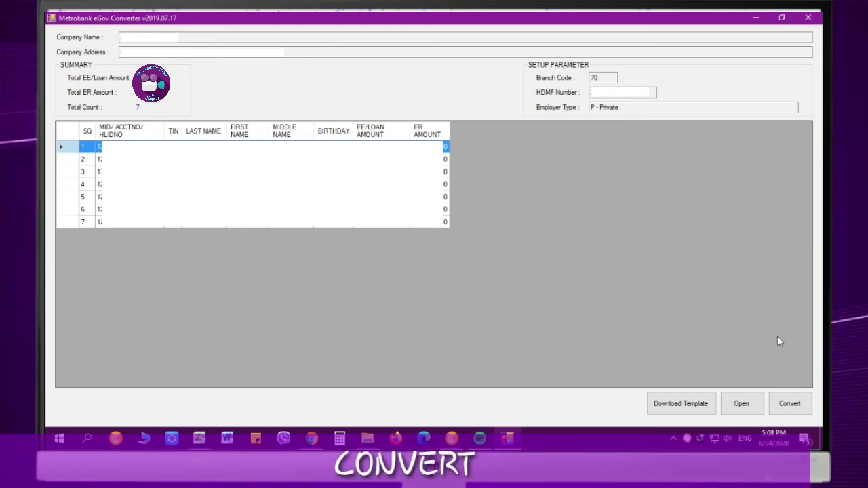
Step: Convert the loaded records to HDMF format for the period June 2020 and dismiss the conversion message
{"action": "left_click", "coordinate": [789, 403]}
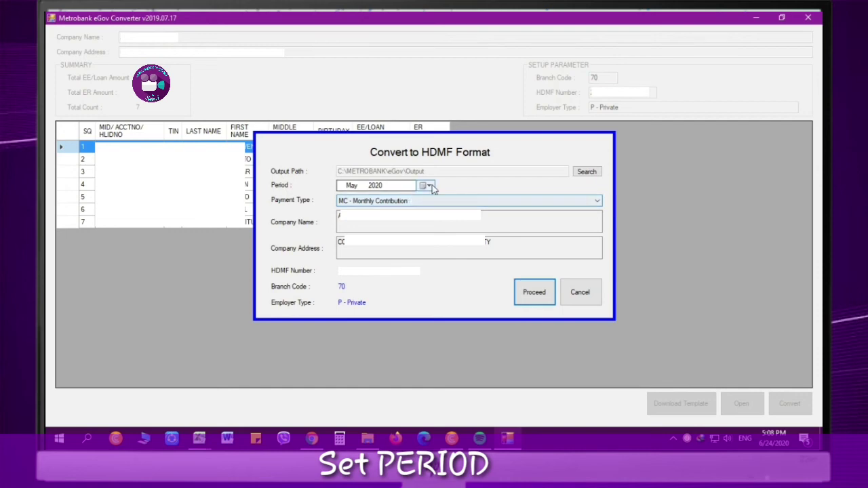
{"action": "left_click", "coordinate": [429, 185]}
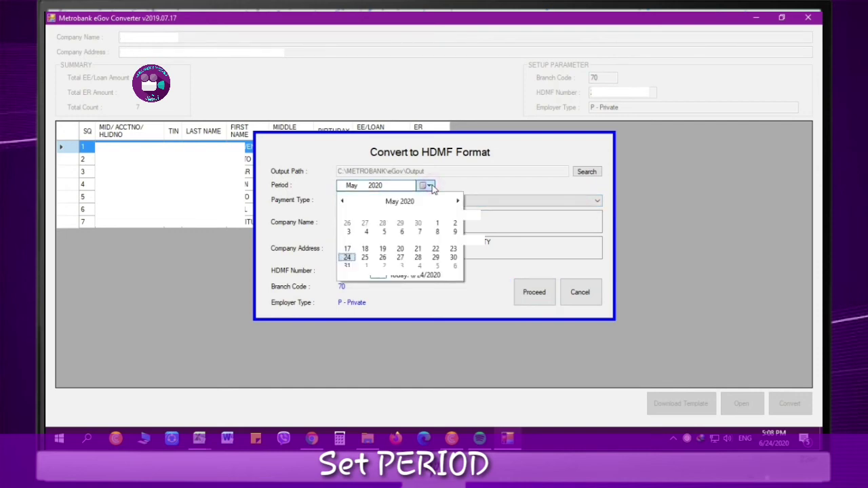
{"action": "left_click", "coordinate": [458, 204]}
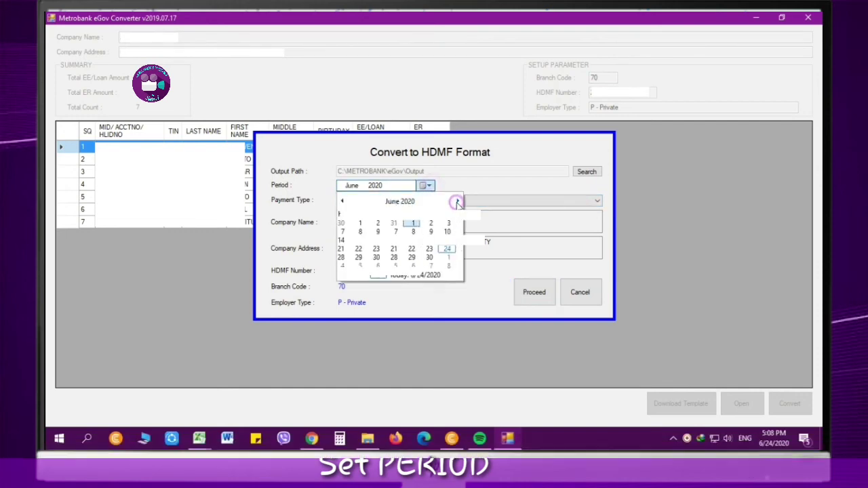
{"action": "left_click", "coordinate": [366, 221]}
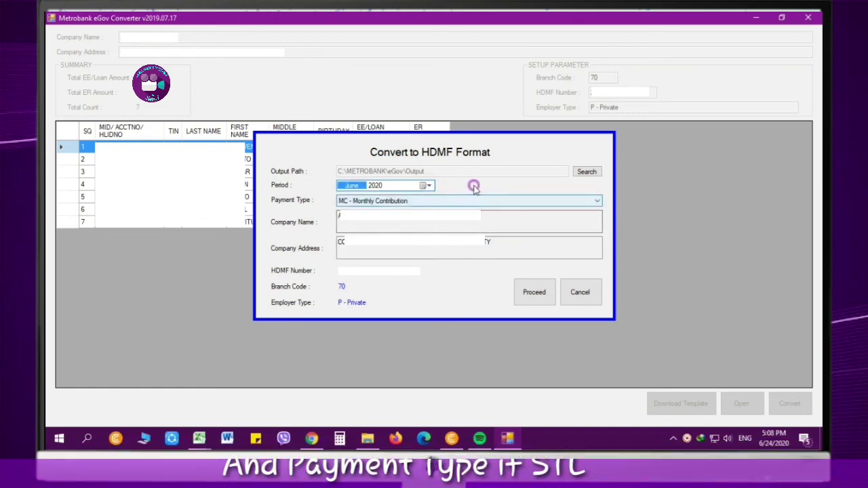
{"action": "left_click", "coordinate": [534, 295]}
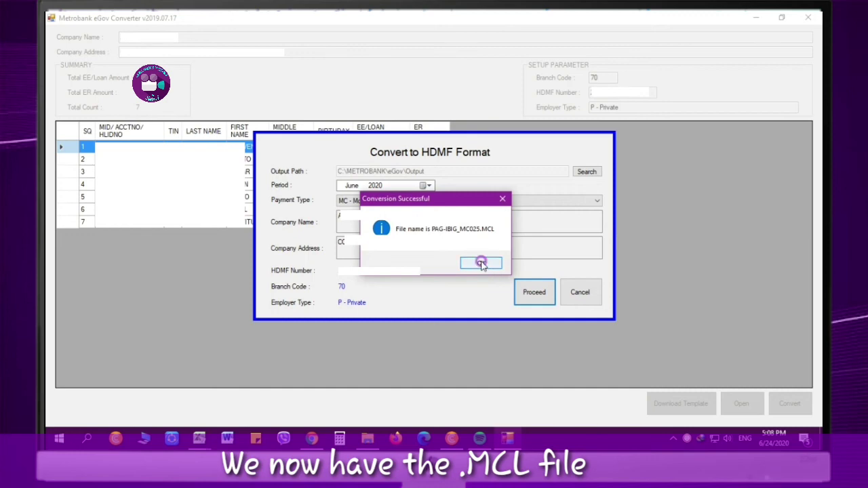
{"action": "left_click", "coordinate": [483, 264]}
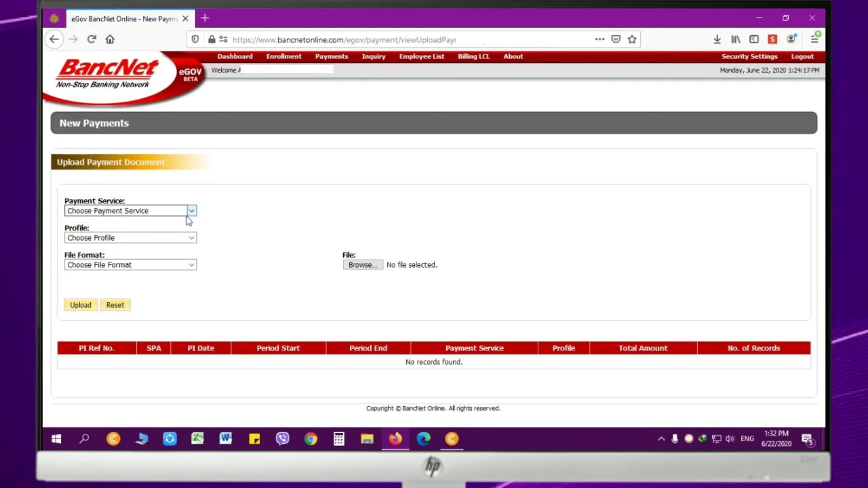
Step: On BancNet's New Payments page, choose Pag-ibig Contributions and Loans, the HDMF Profile and the PAG-IBIG MCL file format
{"action": "left_click", "coordinate": [175, 211]}
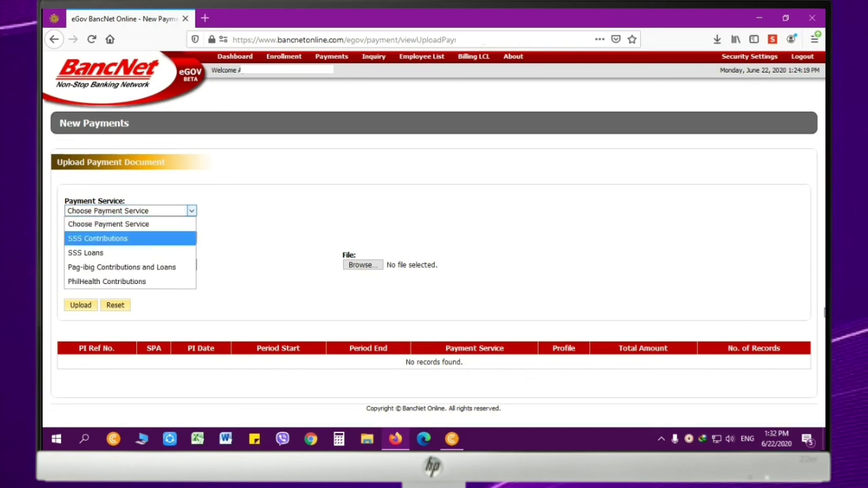
{"action": "left_click", "coordinate": [125, 267]}
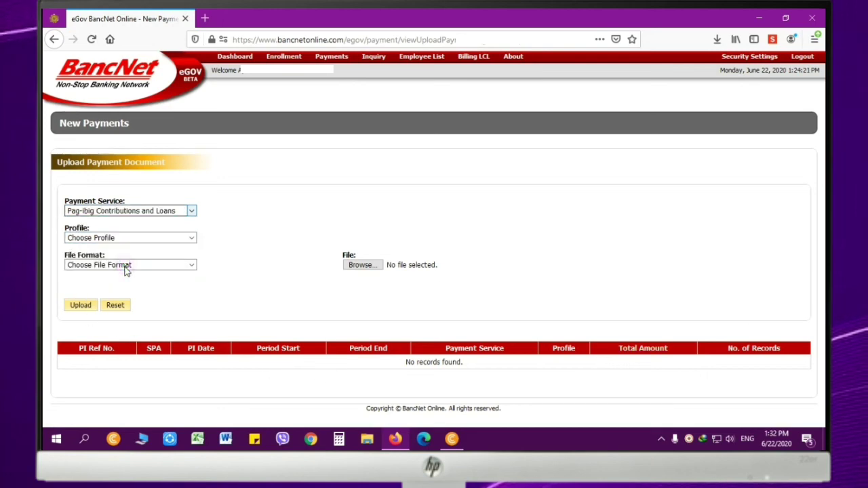
{"action": "left_click", "coordinate": [116, 239]}
{"action": "left_click", "coordinate": [120, 265]}
{"action": "left_click", "coordinate": [153, 266]}
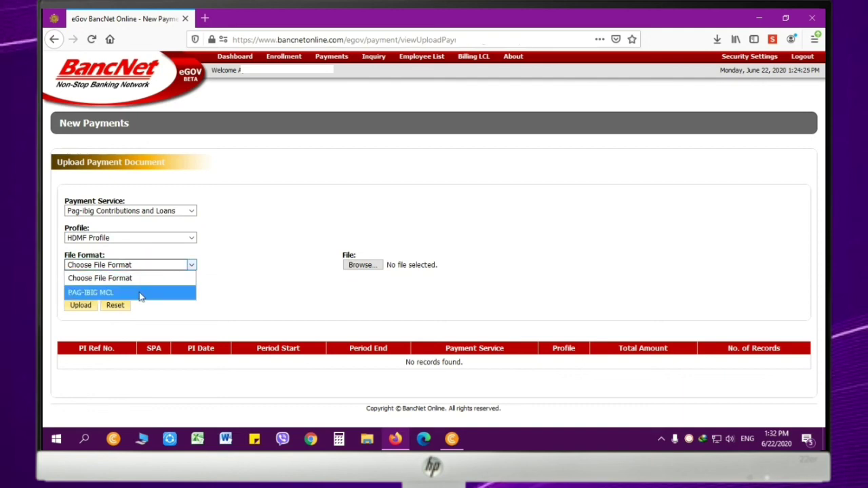
{"action": "left_click", "coordinate": [140, 294]}
Step: Attach the newest MCL file, PAG-IBIG_MC024.MCL, from the eGov Output folder sorted by modification date, and upload it as the payment document
{"action": "left_click", "coordinate": [361, 266]}
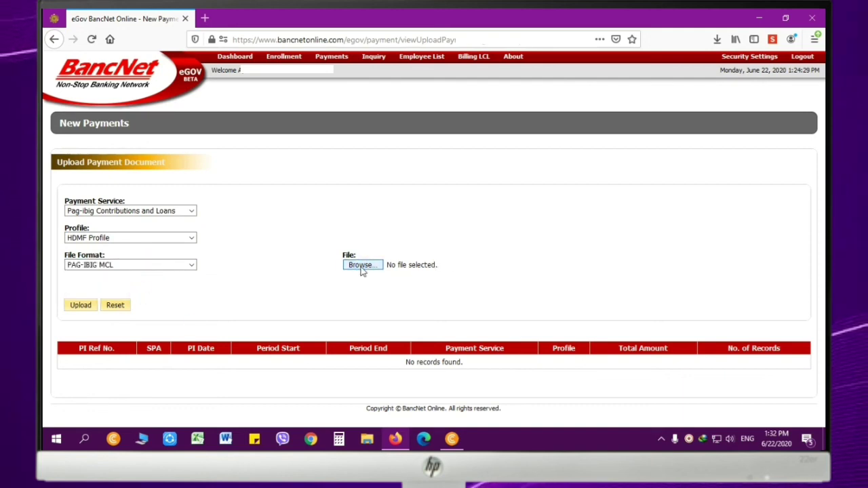
{"action": "left_click", "coordinate": [361, 266]}
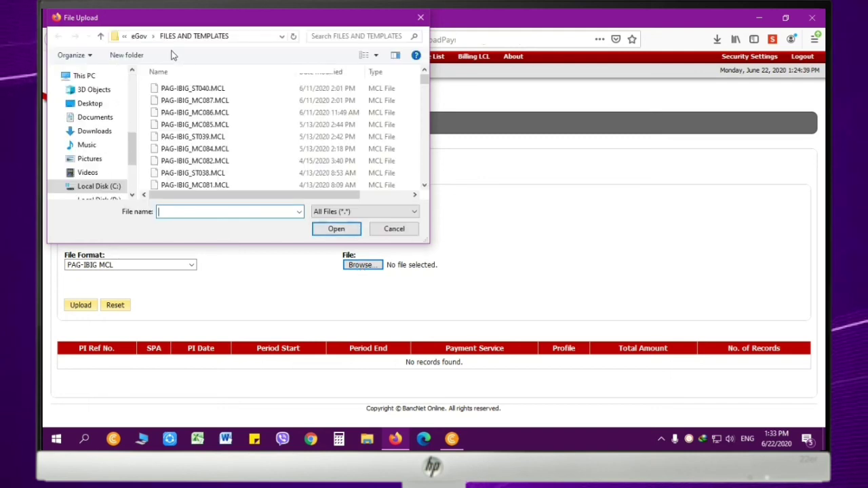
{"action": "left_click", "coordinate": [99, 36]}
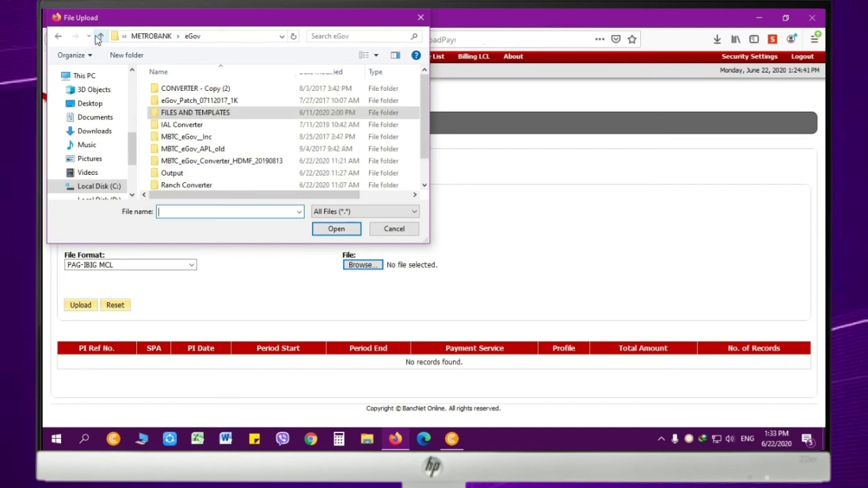
{"action": "double_click", "coordinate": [174, 173]}
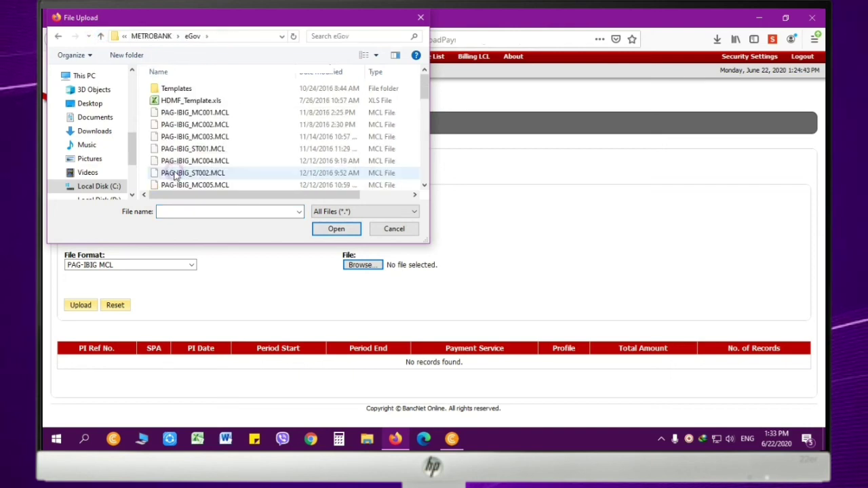
{"action": "left_click", "coordinate": [320, 73]}
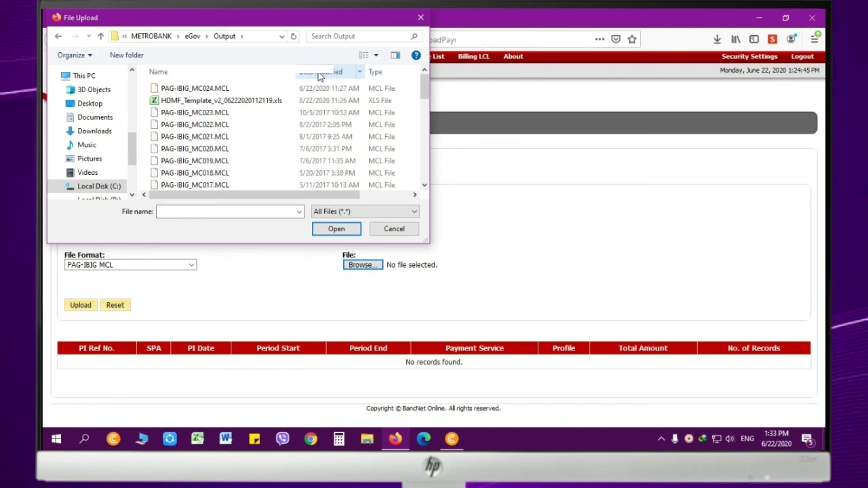
{"action": "left_click", "coordinate": [207, 88]}
{"action": "left_click", "coordinate": [325, 231]}
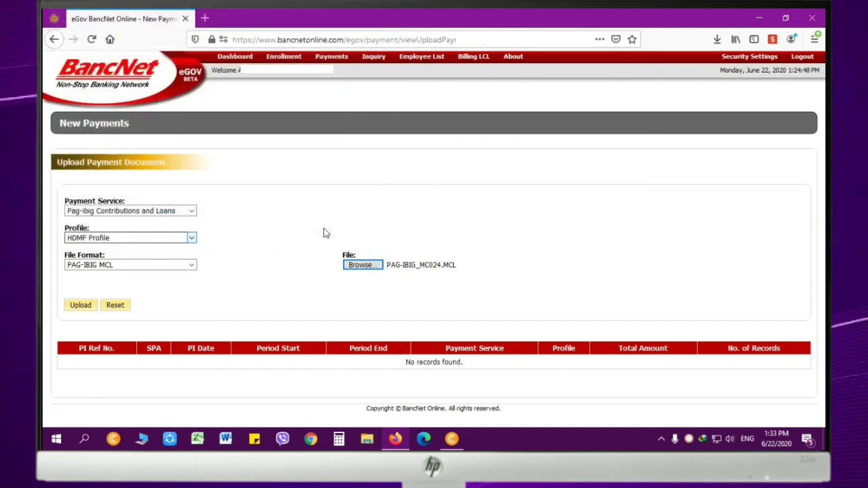
{"action": "left_click", "coordinate": [75, 305]}
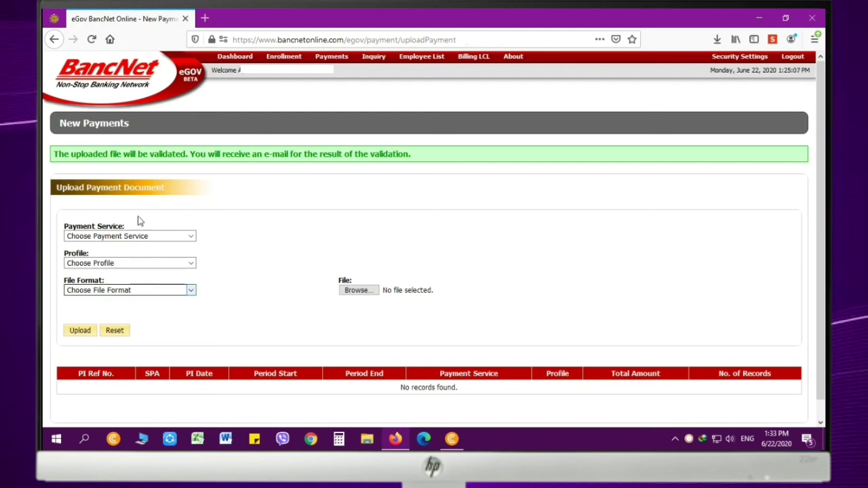
Step: Open the BancNet eGov Dashboard
{"action": "left_click", "coordinate": [231, 59]}
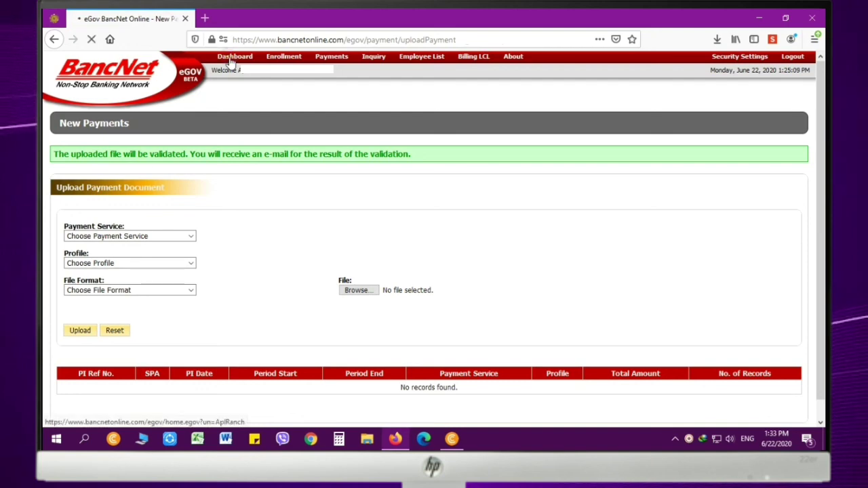